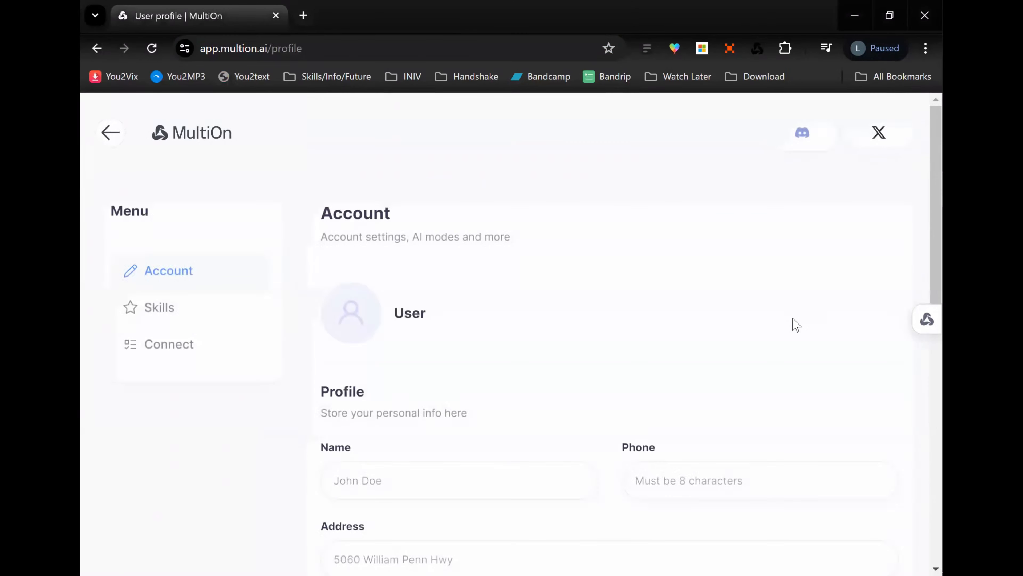
Look through the personal info, notes and theme settings on the MultiOn account profile page
{"action": "scroll", "coordinate": [796, 324], "scroll_direction": "down", "scroll_amount": 10}
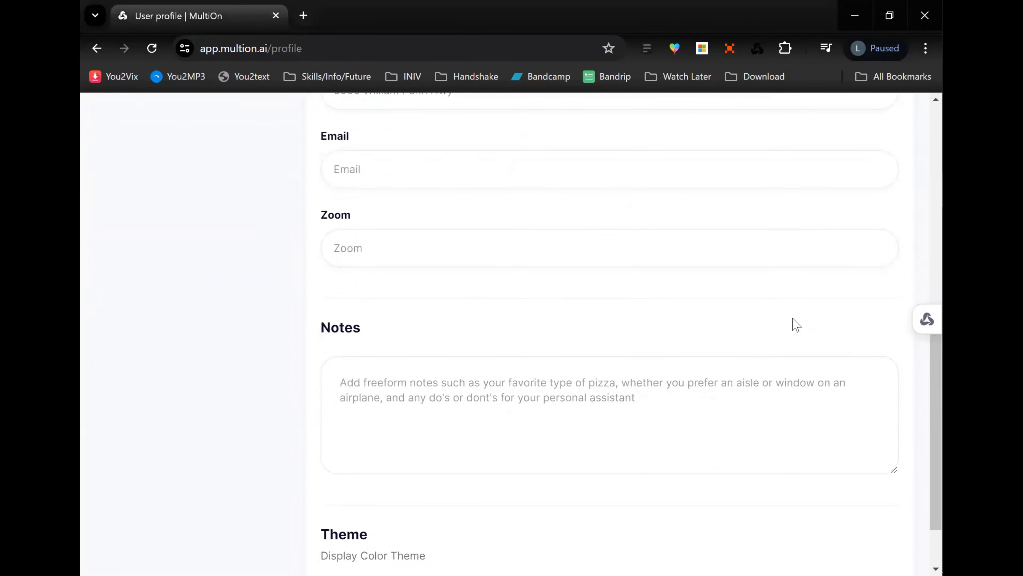
{"action": "scroll", "coordinate": [796, 324], "scroll_direction": "down", "scroll_amount": 2}
{"action": "scroll", "coordinate": [796, 324], "scroll_direction": "up", "scroll_amount": 12}
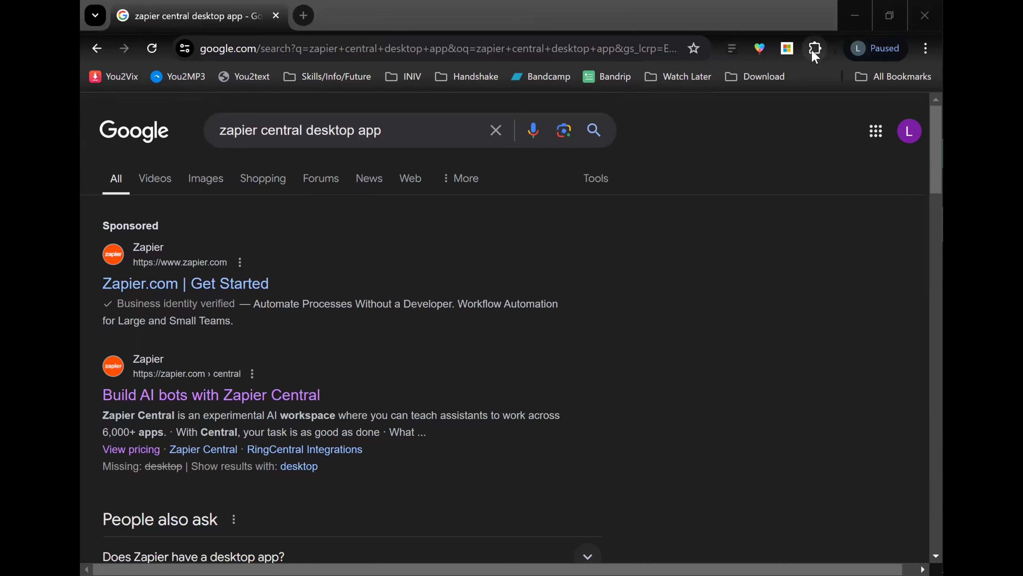
Open the Chrome Web Store from the browser's extension manager and search for "zapier central"
{"action": "left_click", "coordinate": [814, 49]}
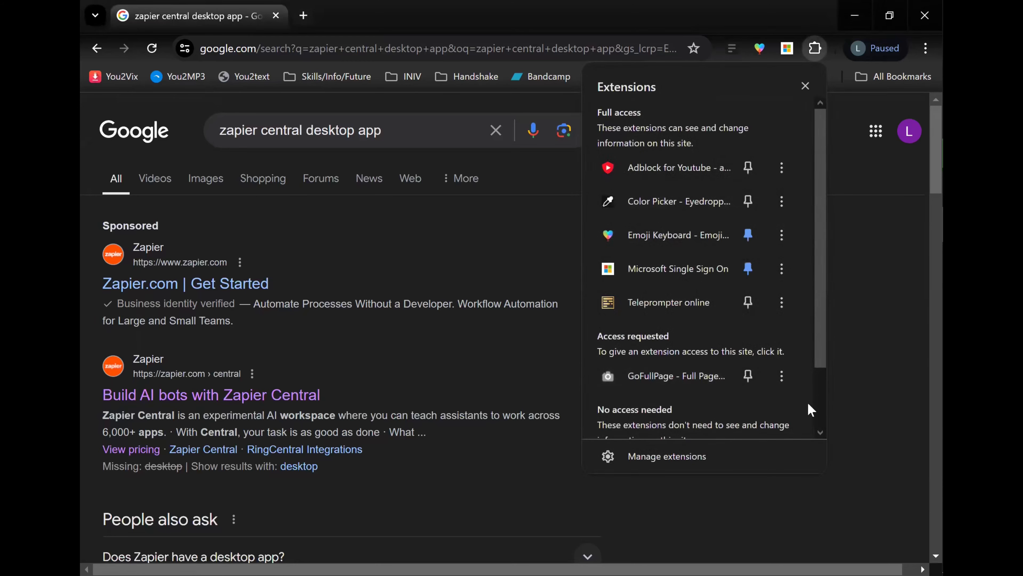
{"action": "left_click", "coordinate": [667, 456]}
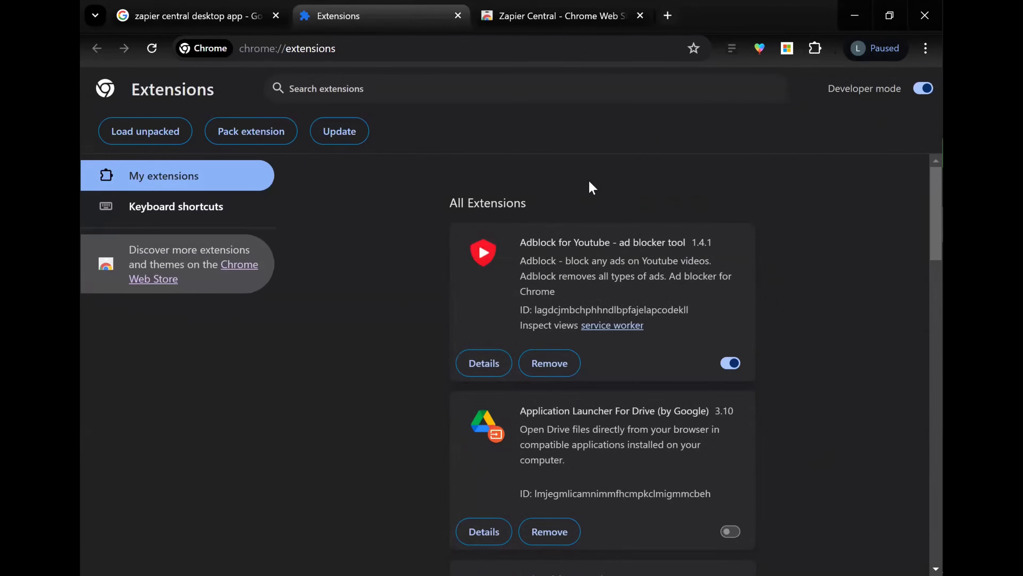
{"action": "left_click", "coordinate": [229, 265]}
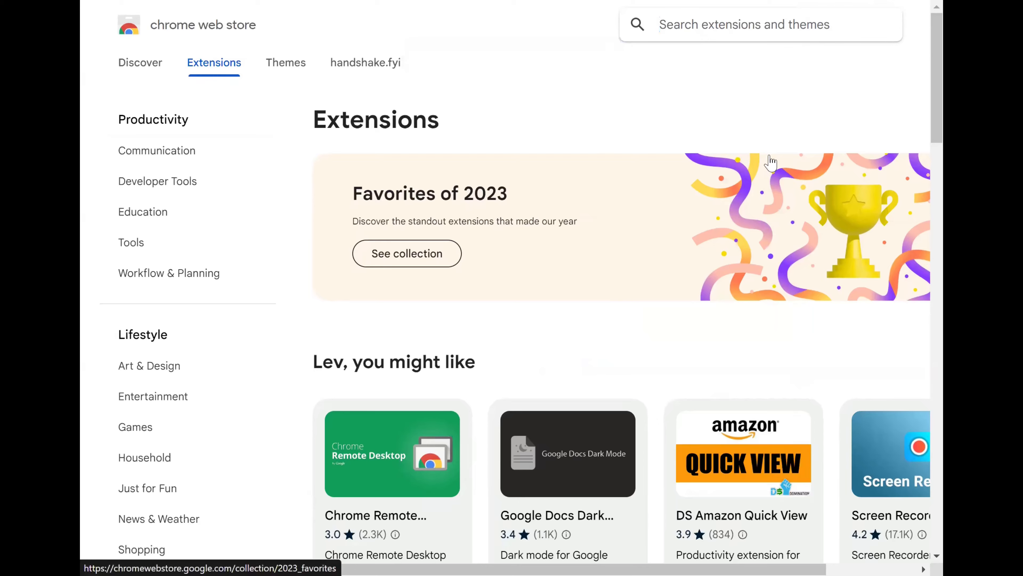
{"action": "type", "text": "zapier central"}
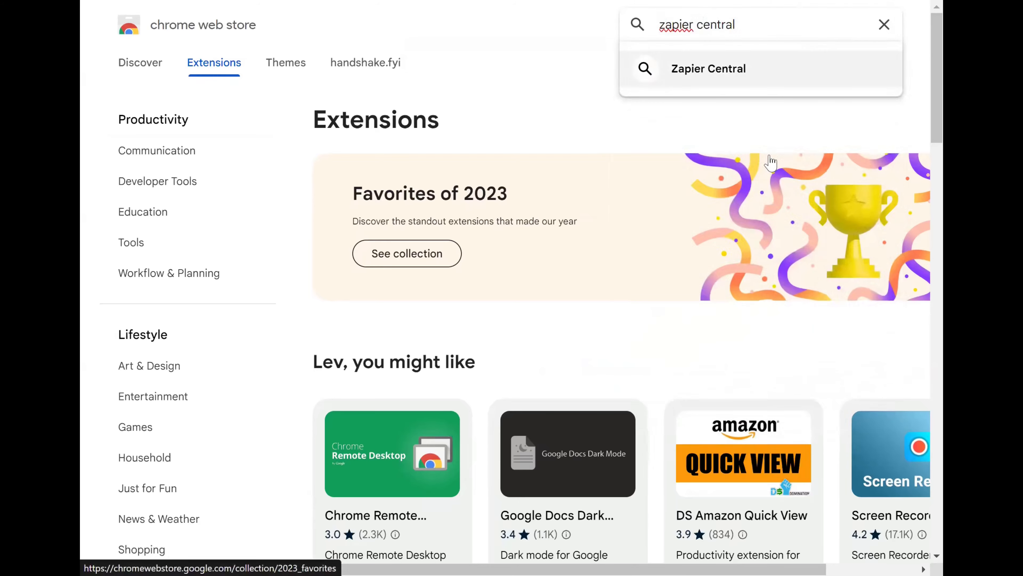
{"action": "key", "text": "Return"}
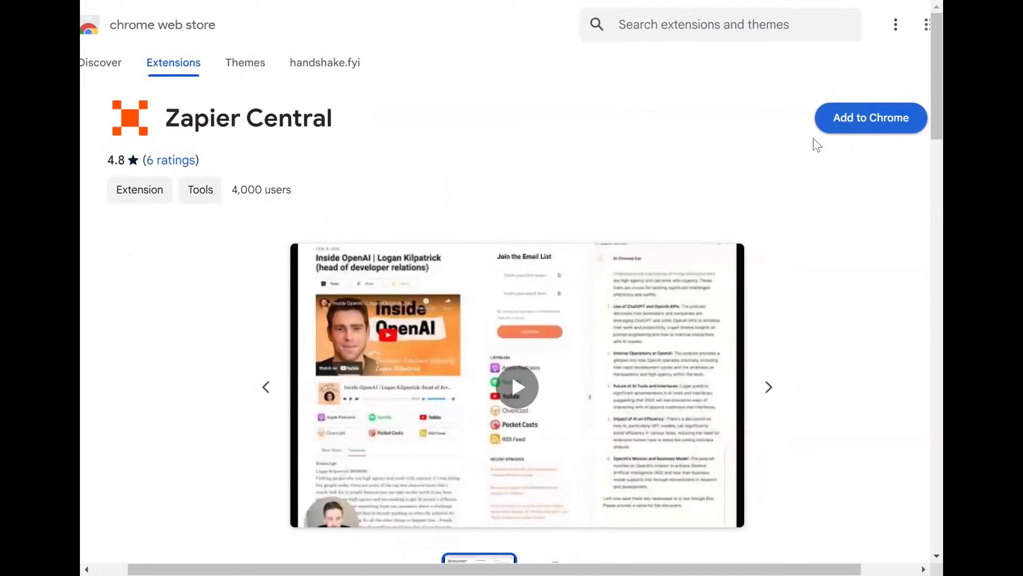
Add the Zapier Central extension to Chrome and pin it for quick access
{"action": "scroll", "coordinate": [814, 141], "scroll_direction": "right", "scroll_amount": 2}
{"action": "left_click", "coordinate": [805, 128]}
{"action": "left_click", "coordinate": [584, 137]}
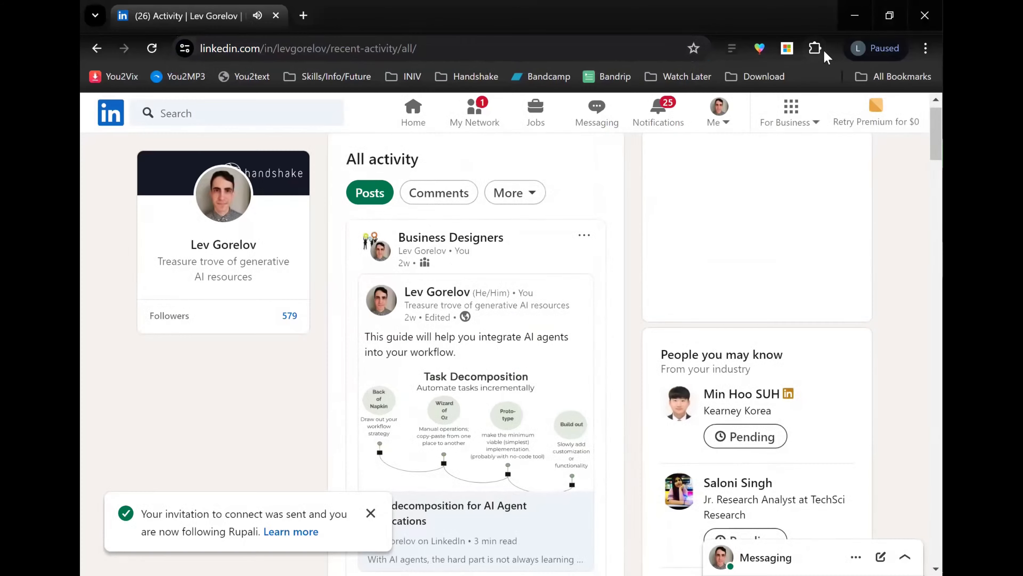
{"action": "left_click", "coordinate": [815, 48]}
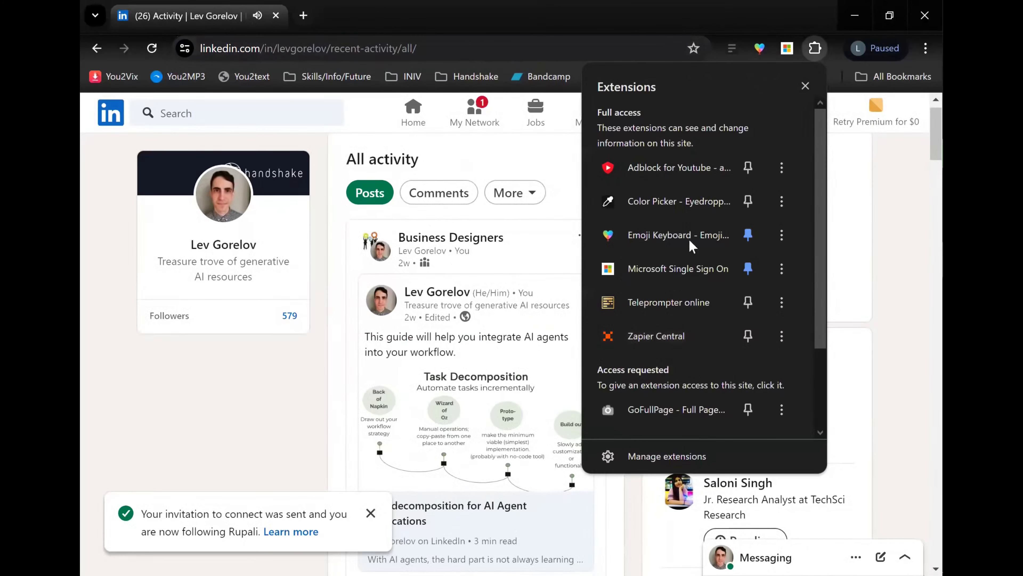
{"action": "left_click", "coordinate": [748, 336]}
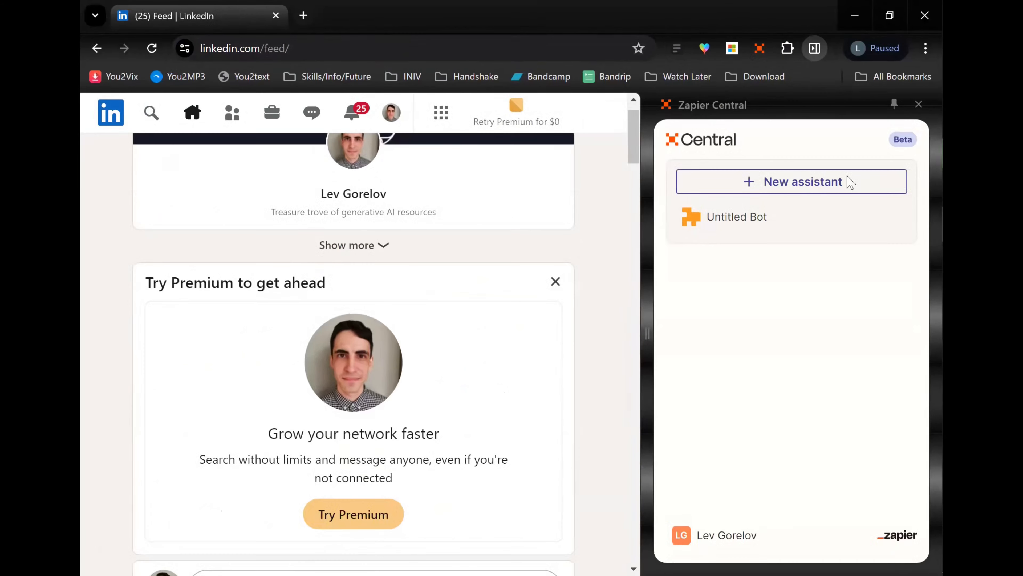
Create a new assistant and ask it to summarize this page, with a one-sentence bullet point for each LinkedIn post in a list
{"action": "left_click", "coordinate": [827, 185]}
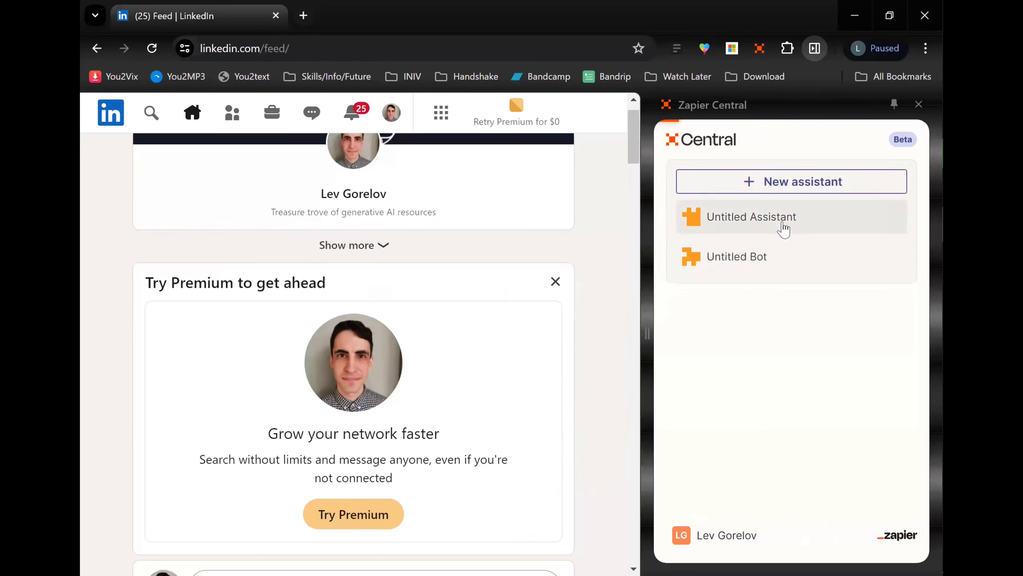
{"action": "left_click", "coordinate": [739, 208]}
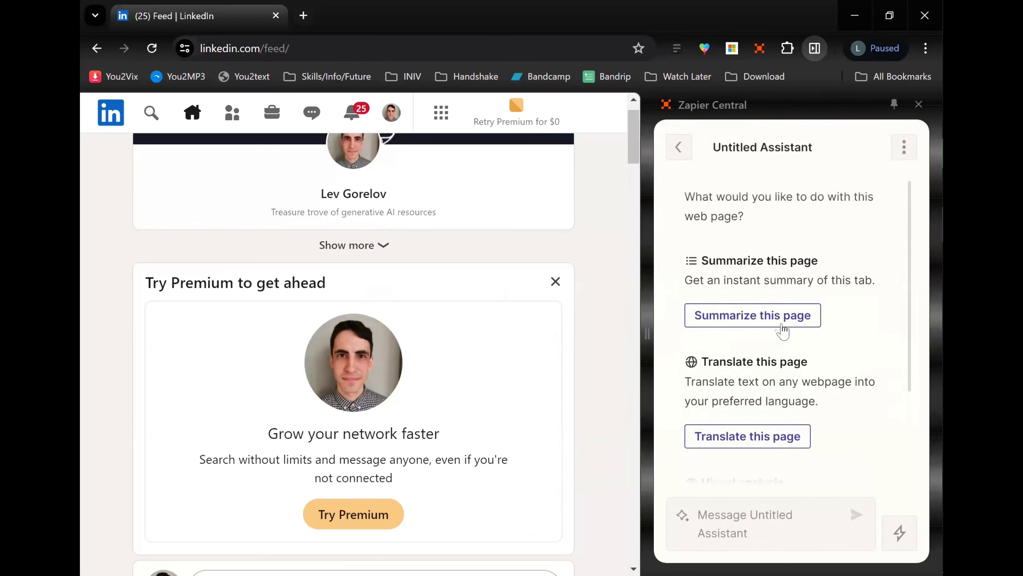
{"action": "left_click", "coordinate": [781, 320]}
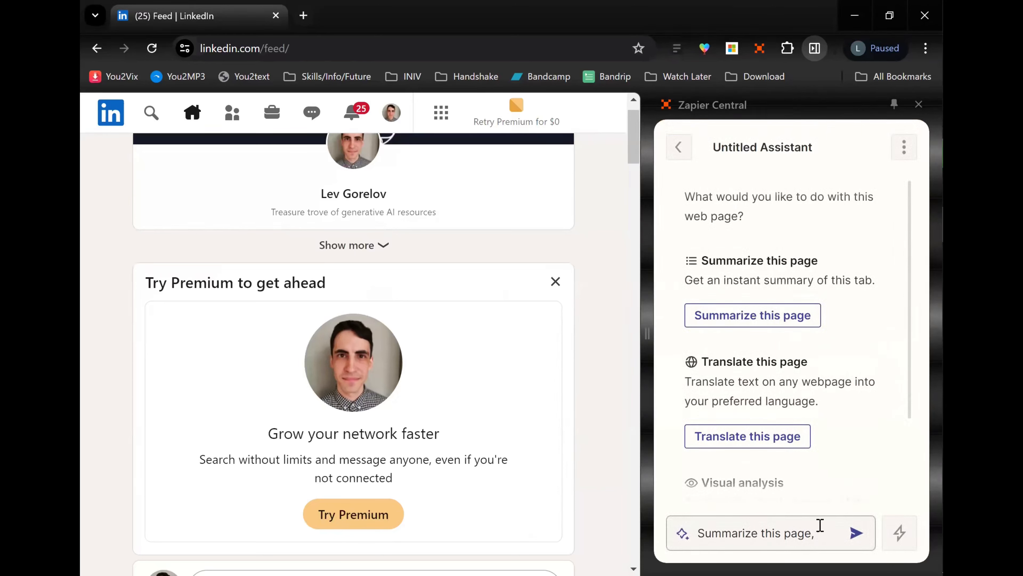
{"action": "type", "text": ", dedicating a "}
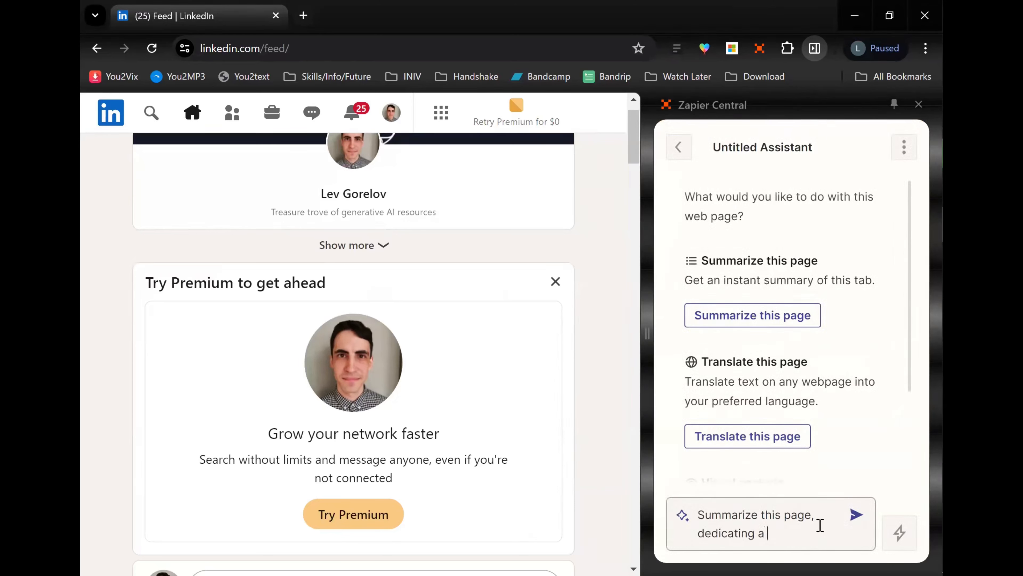
{"action": "type", "text": "one-sentence bullet point to each linkedIn p"}
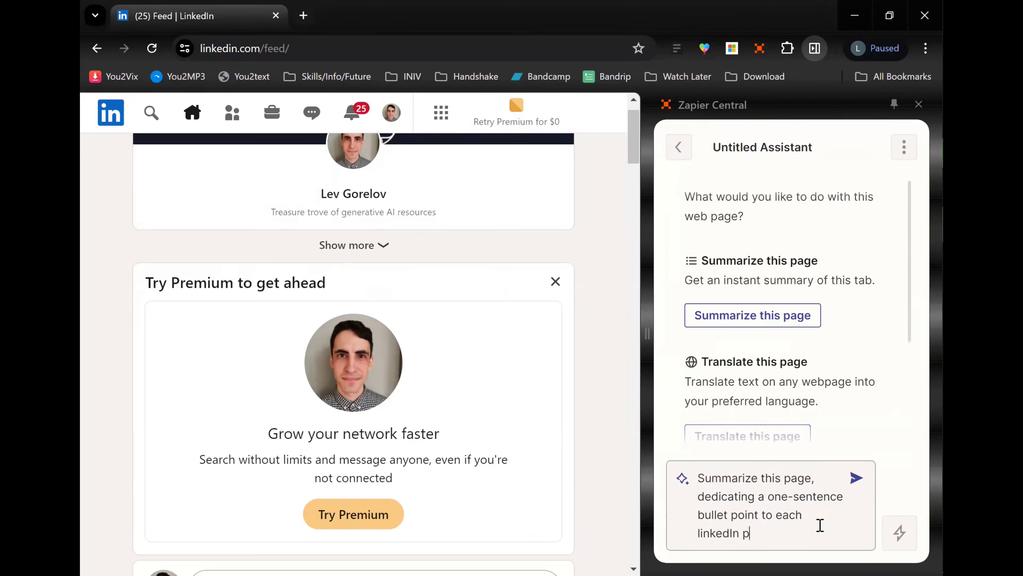
{"action": "type", "text": "ost on the page and then listing all these summaries in a list"}
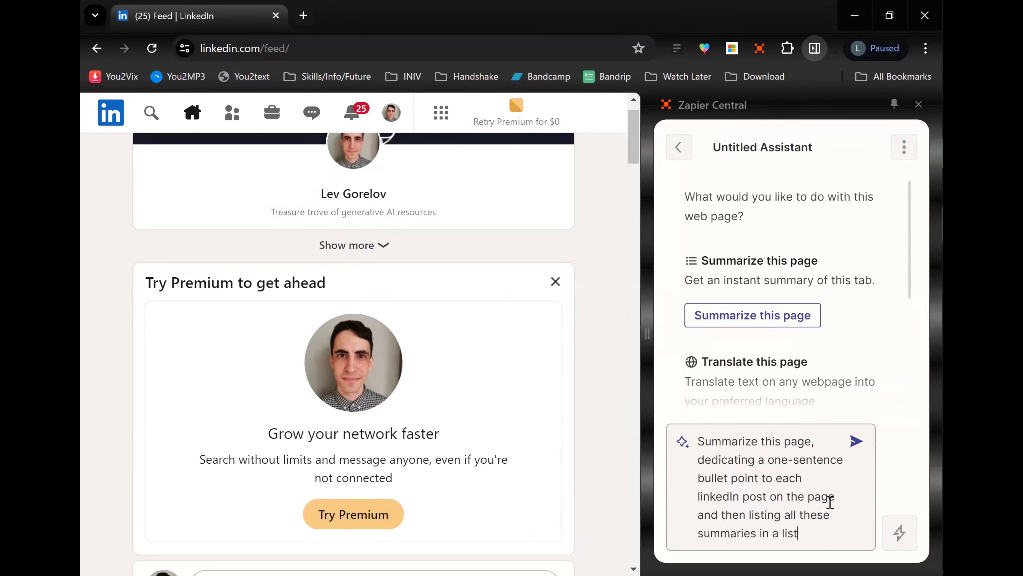
{"action": "left_click", "coordinate": [856, 441]}
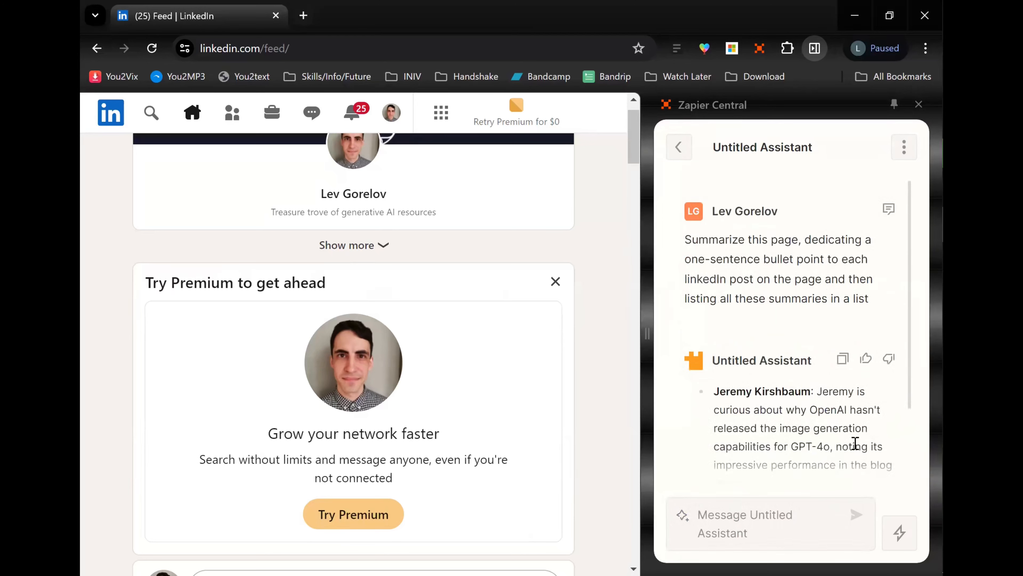
Compare the assistant's bullet-point summaries with the actual posts in the LinkedIn feed
{"action": "scroll", "coordinate": [549, 428], "scroll_direction": "down", "scroll_amount": 12}
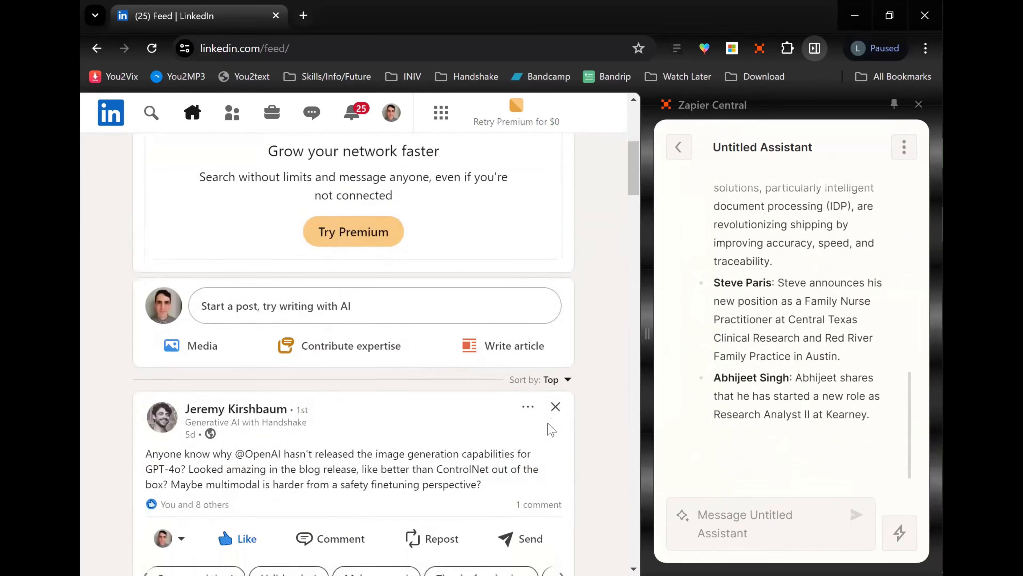
{"action": "scroll", "coordinate": [551, 429], "scroll_direction": "down", "scroll_amount": 8}
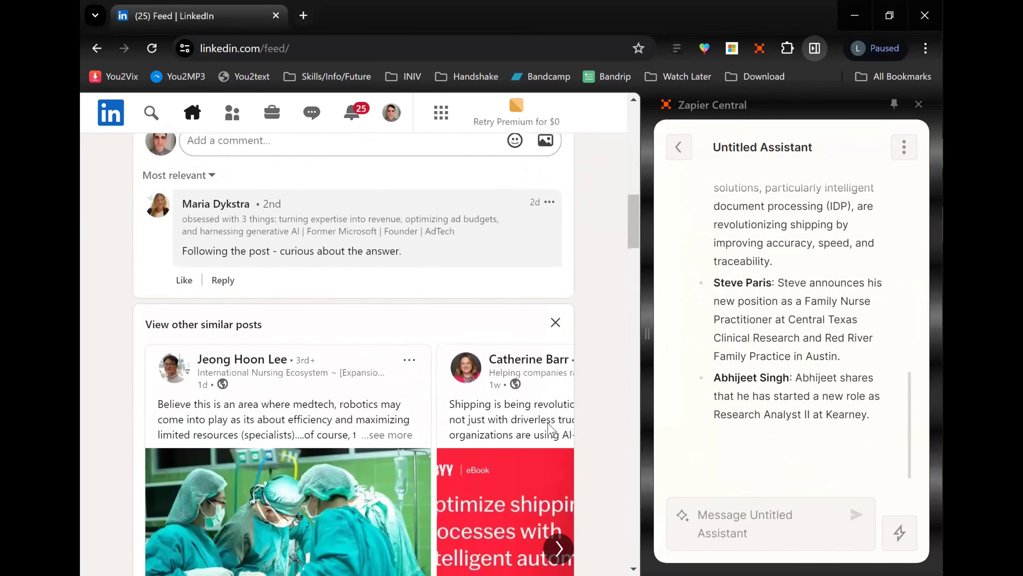
{"action": "scroll", "coordinate": [549, 429], "scroll_direction": "down", "scroll_amount": 10}
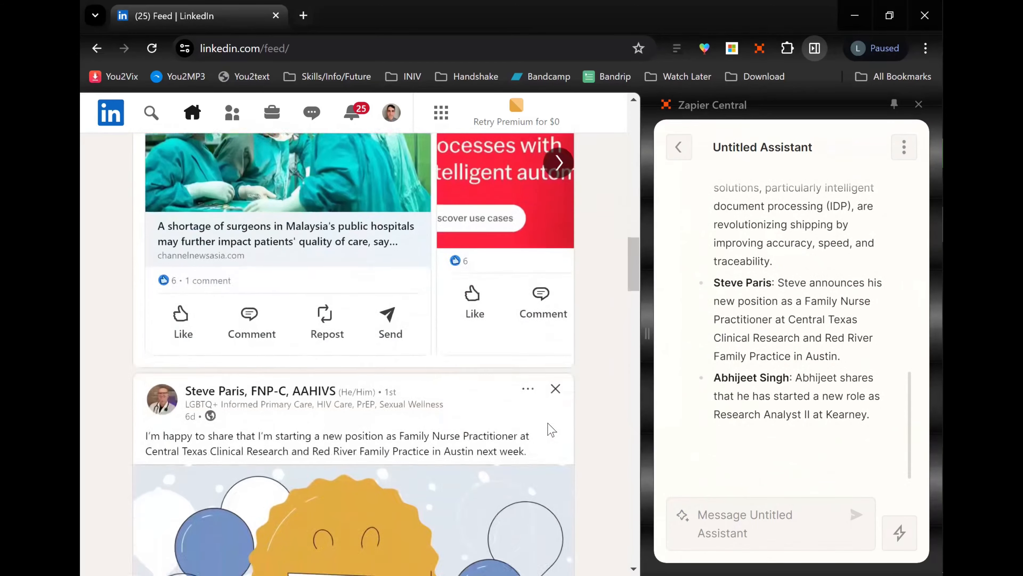
{"action": "scroll", "coordinate": [552, 429], "scroll_direction": "down", "scroll_amount": 13}
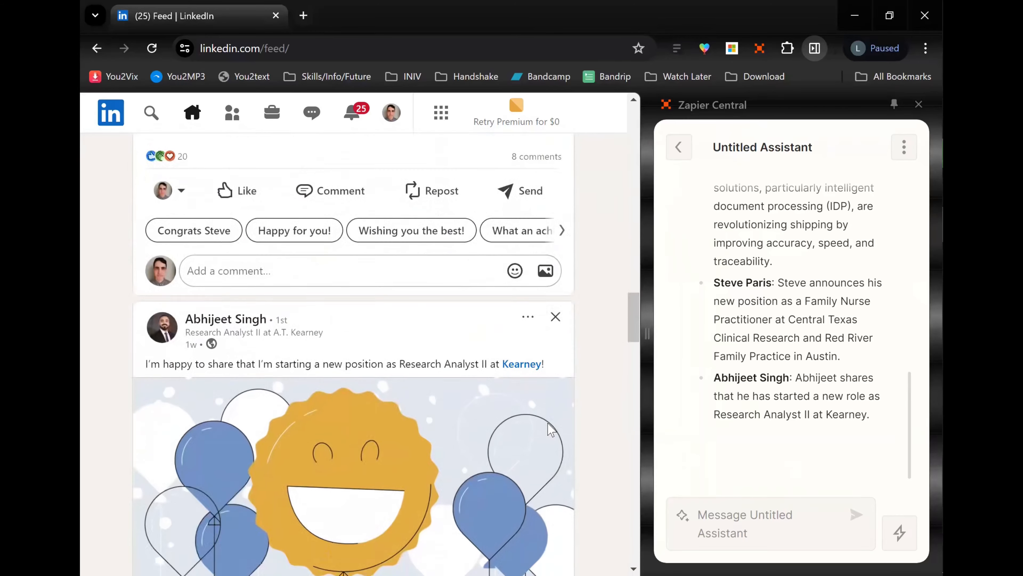
{"action": "scroll", "coordinate": [551, 430], "scroll_direction": "down", "scroll_amount": 20}
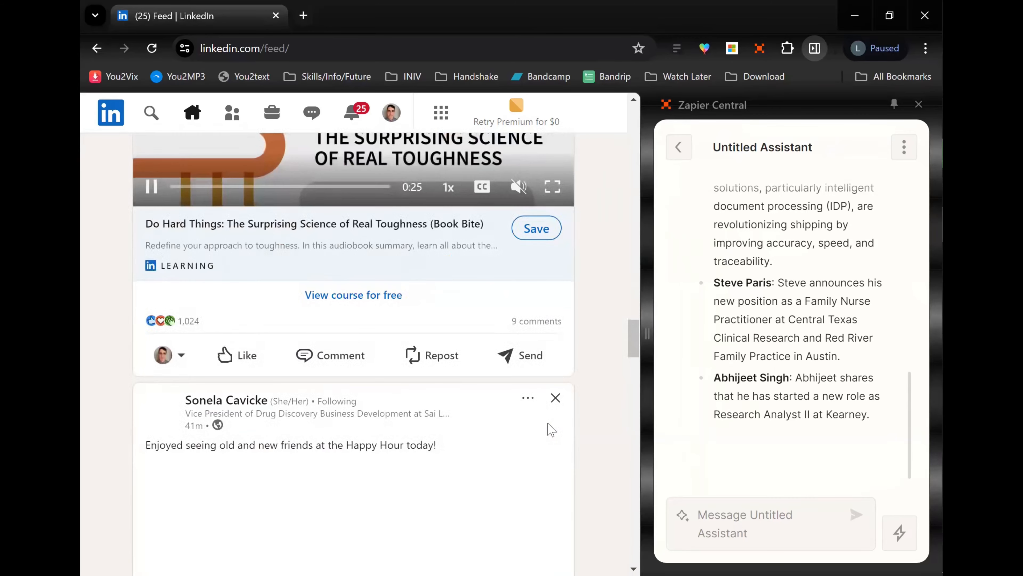
{"action": "scroll", "coordinate": [551, 429], "scroll_direction": "down", "scroll_amount": 5}
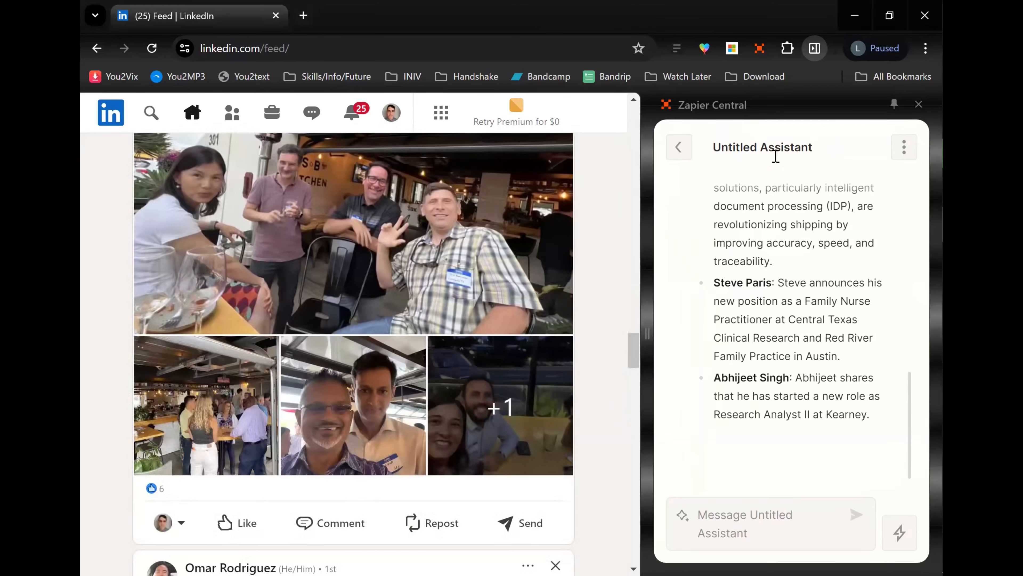
Rename the untitled assistant as "LinkedIn post summarizer"
{"action": "double_click", "coordinate": [774, 155]}
{"action": "key", "text": "ctrl+a"}
{"action": "type", "text": "LinkedIn post summar"}
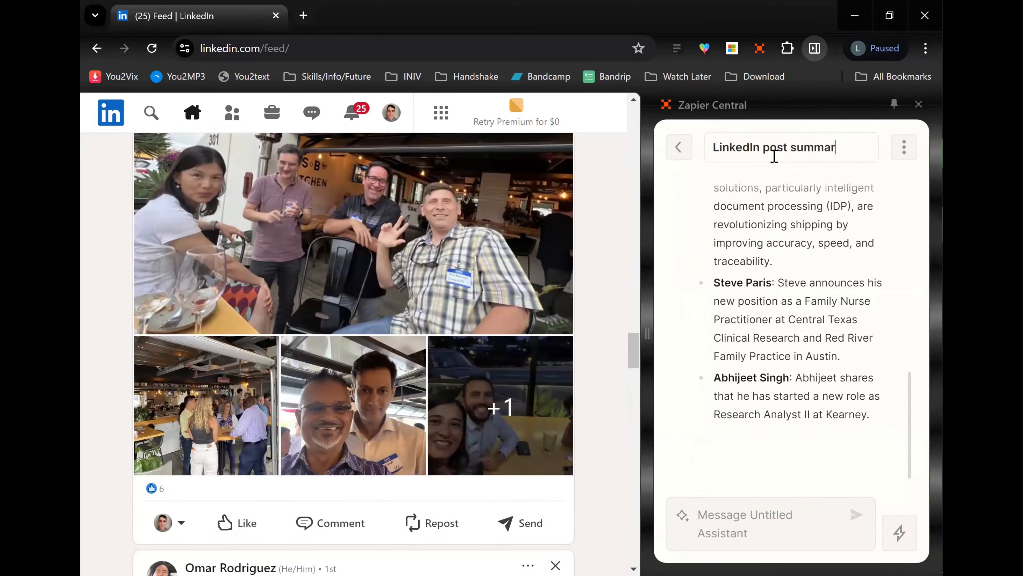
{"action": "type", "text": "ize"}
{"action": "key", "text": "Return"}
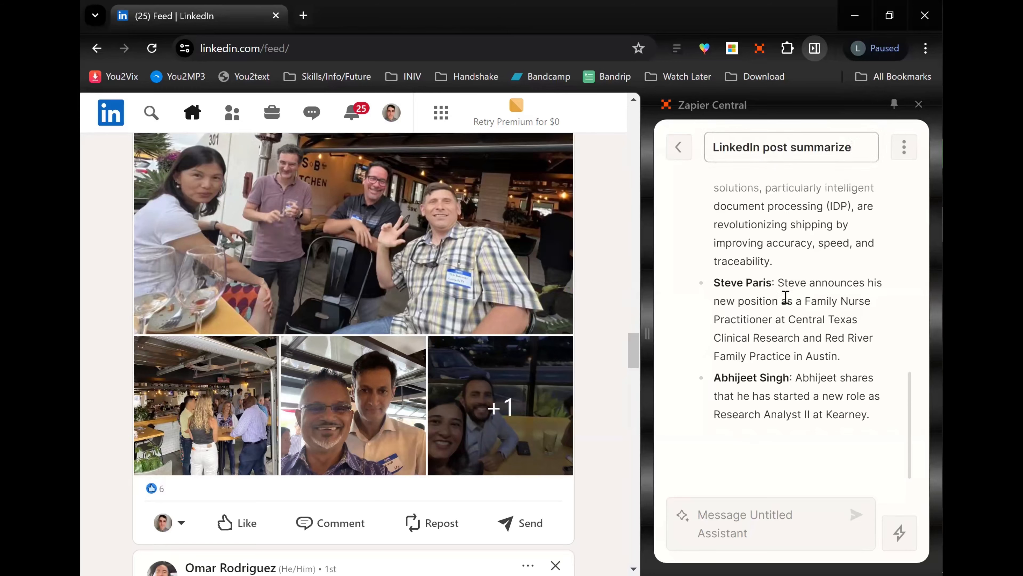
{"action": "left_click", "coordinate": [786, 297]}
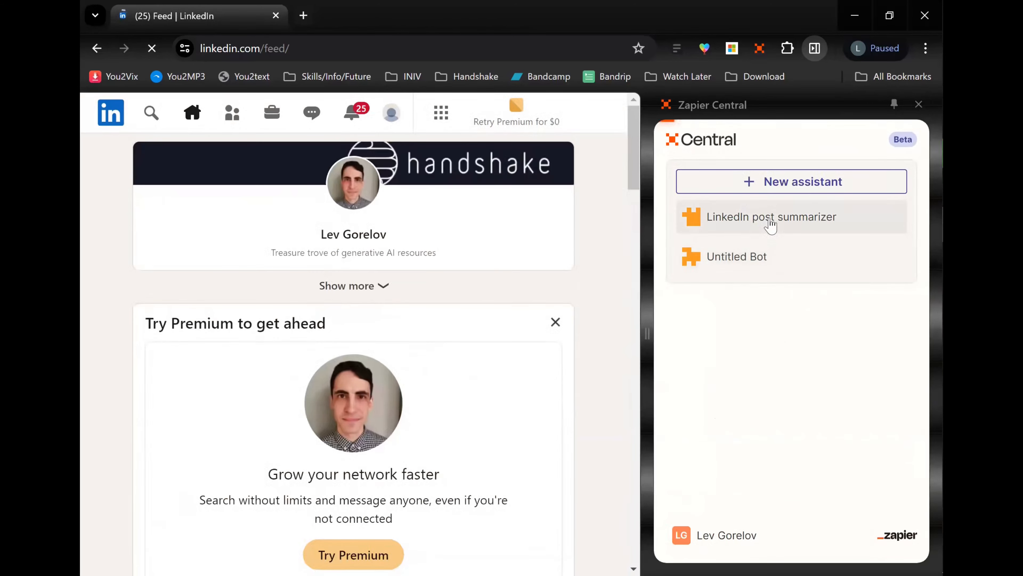
Reopen the LinkedIn post summarizer on the reloaded feed, resend a copy of the earlier summary prompt and read the reply
{"action": "left_click", "coordinate": [772, 224]}
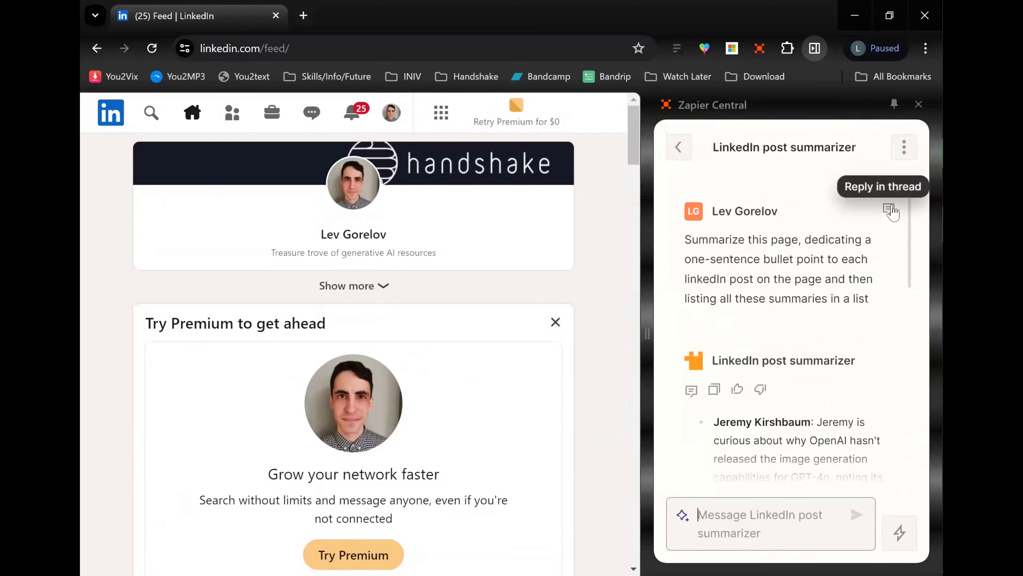
{"action": "triple_click", "coordinate": [807, 264]}
{"action": "key", "text": "ctrl+c"}
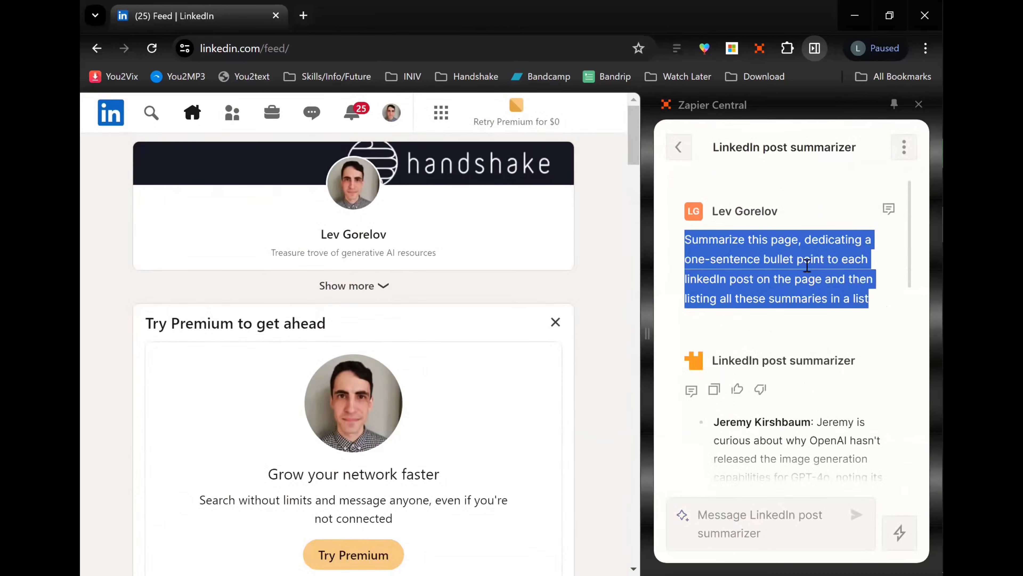
{"action": "left_click", "coordinate": [815, 509]}
{"action": "key", "text": "ctrl+v"}
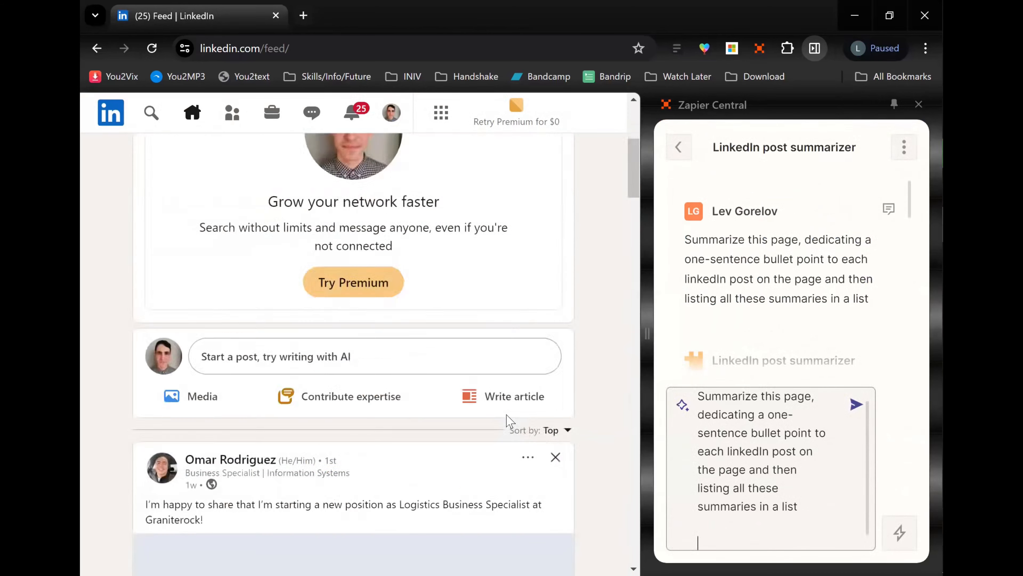
{"action": "key", "text": "Return"}
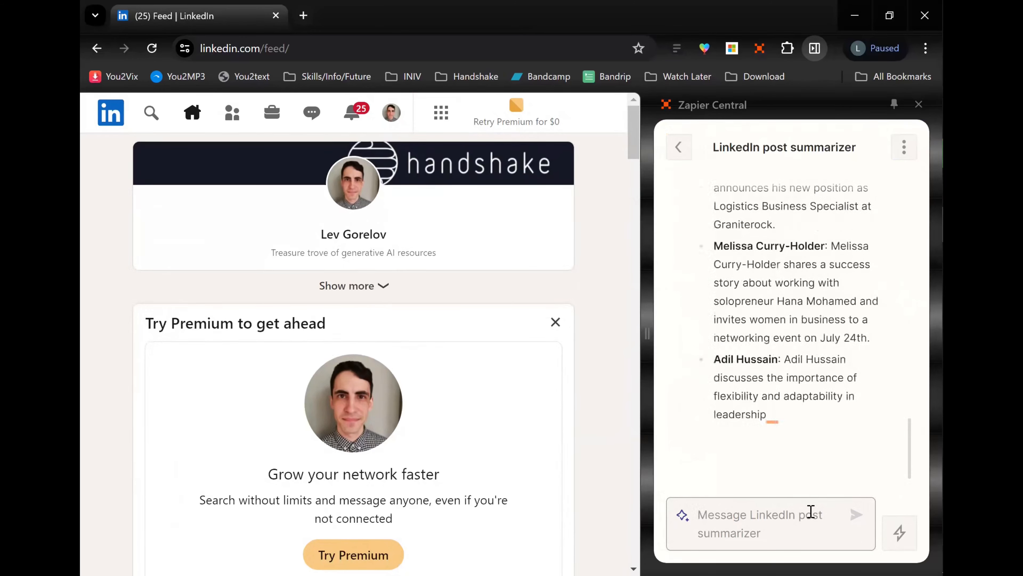
{"action": "scroll", "coordinate": [786, 334], "scroll_direction": "up", "scroll_amount": 15}
{"action": "scroll", "coordinate": [788, 331], "scroll_direction": "down", "scroll_amount": 5}
{"action": "scroll", "coordinate": [788, 331], "scroll_direction": "down", "scroll_amount": 5}
Open the LinkedIn post summarizer for editing in the full Zapier Central window
{"action": "left_click", "coordinate": [904, 147]}
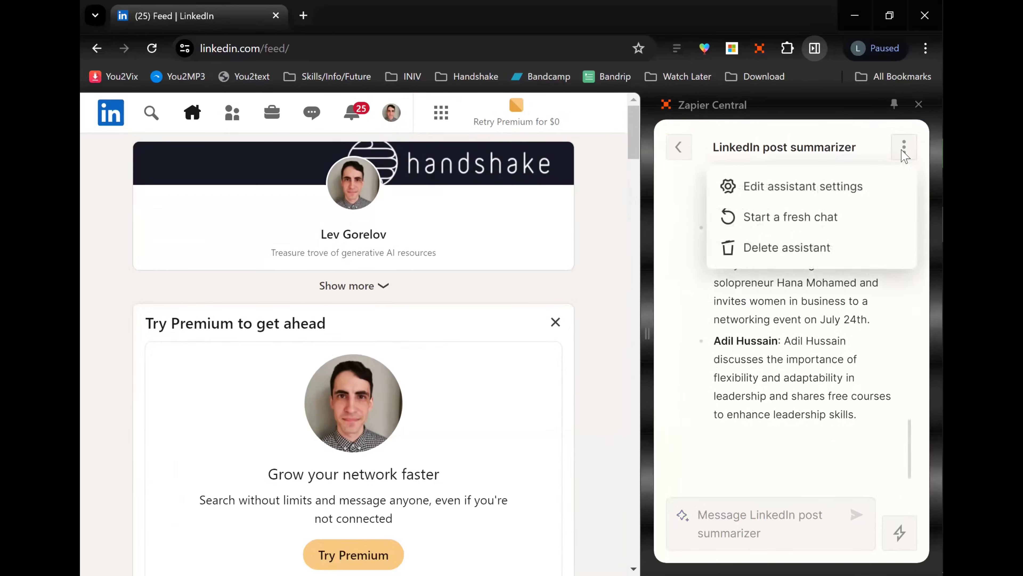
{"action": "left_click", "coordinate": [841, 188]}
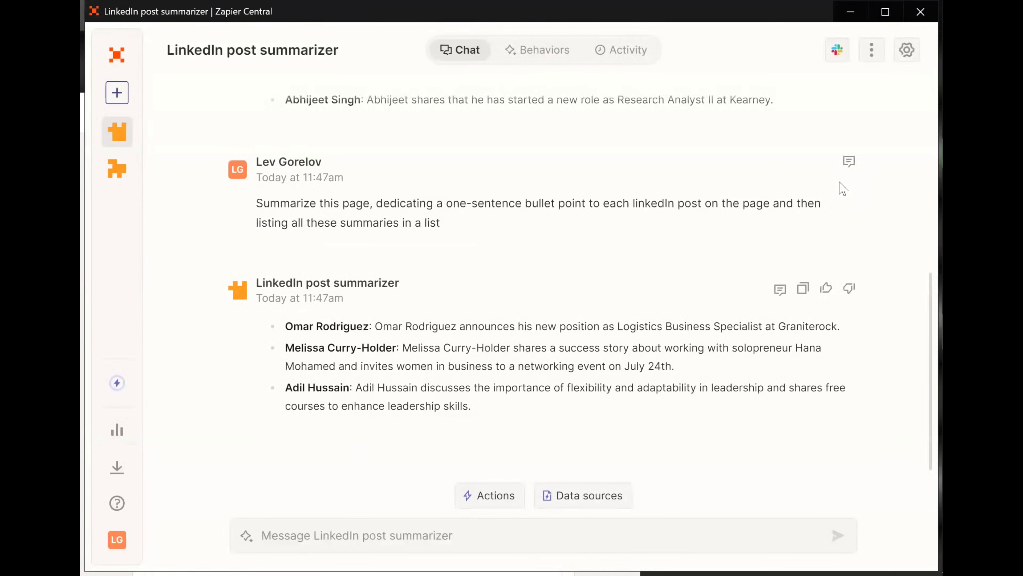
{"action": "left_click_drag", "start_coordinate": [459, 228], "coordinate": [236, 214]}
{"action": "left_click", "coordinate": [485, 303]}
Add Notion's Create Page action to the LinkedIn post summarizer and save it
{"action": "left_click", "coordinate": [506, 506]}
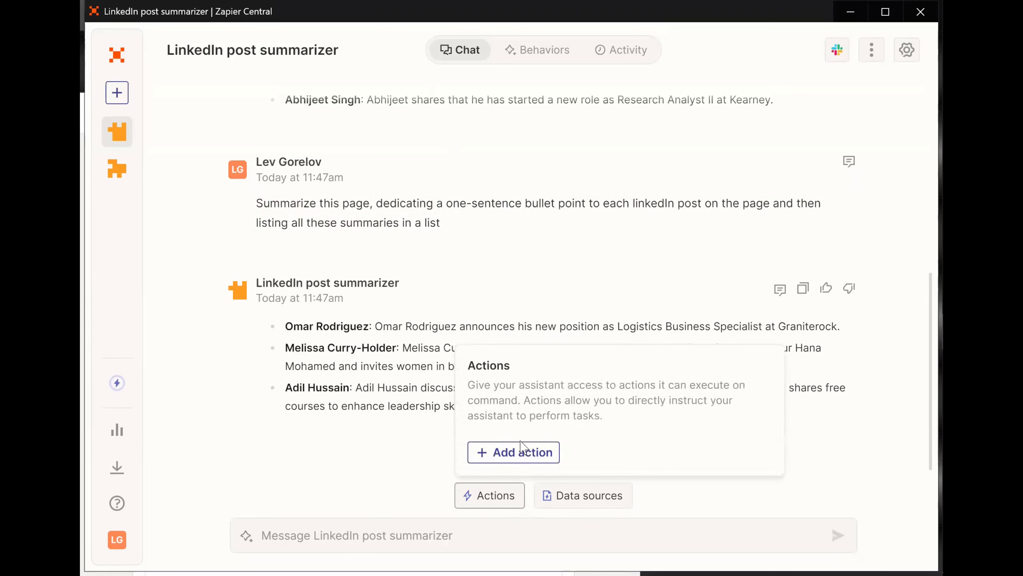
{"action": "left_click", "coordinate": [515, 450]}
{"action": "left_click", "coordinate": [518, 450]}
{"action": "scroll", "coordinate": [449, 268], "scroll_direction": "down", "scroll_amount": 6}
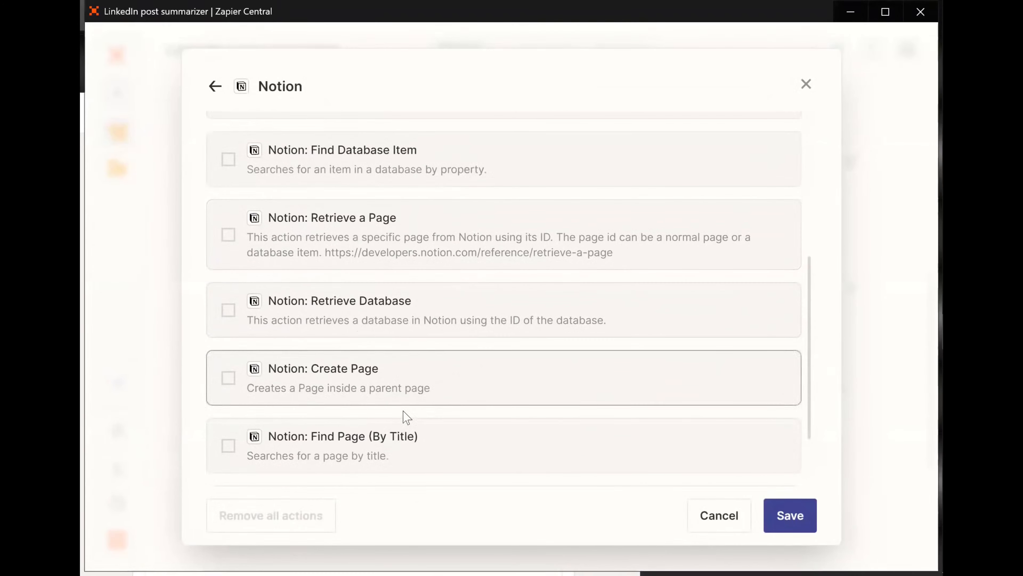
{"action": "left_click", "coordinate": [392, 405]}
{"action": "left_click", "coordinate": [790, 516]}
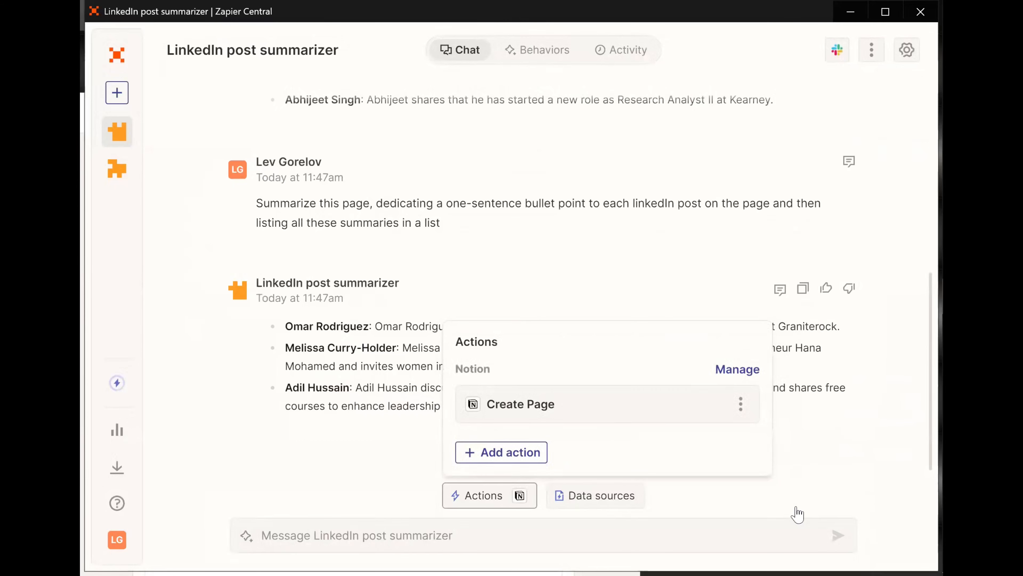
Add the Google Sheets spreadsheet Filtered_Dummy_Event_Durations as a data source for the LinkedIn post summarizer
{"action": "left_click", "coordinate": [629, 500]}
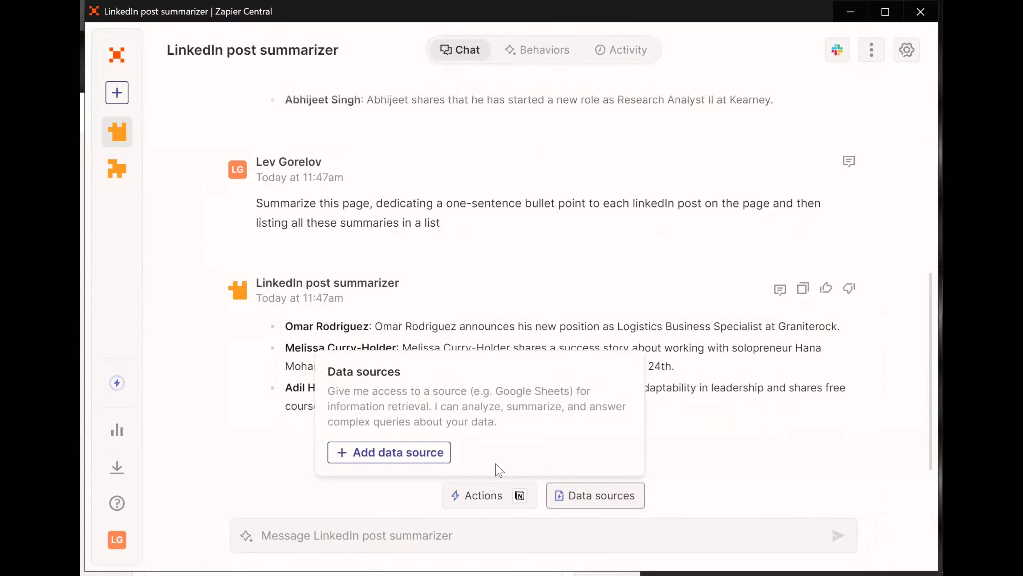
{"action": "left_click", "coordinate": [427, 453]}
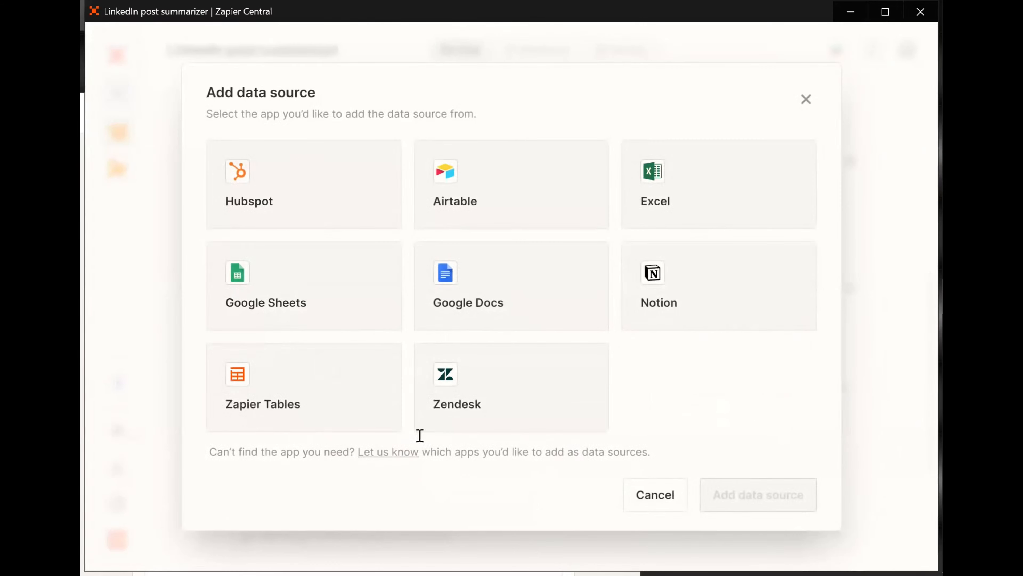
{"action": "left_click", "coordinate": [352, 325]}
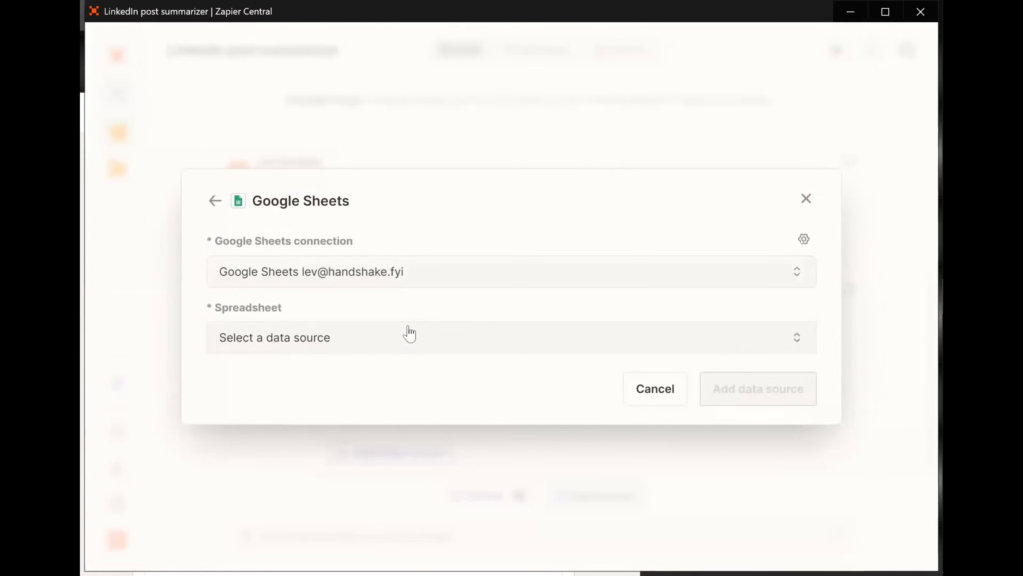
{"action": "left_click", "coordinate": [407, 343]}
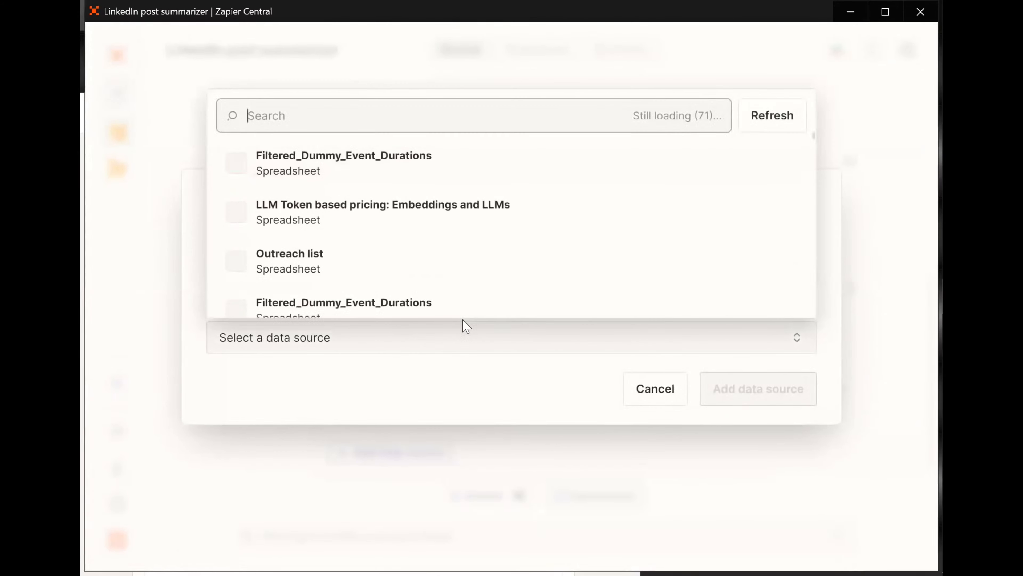
{"action": "left_click", "coordinate": [397, 189]}
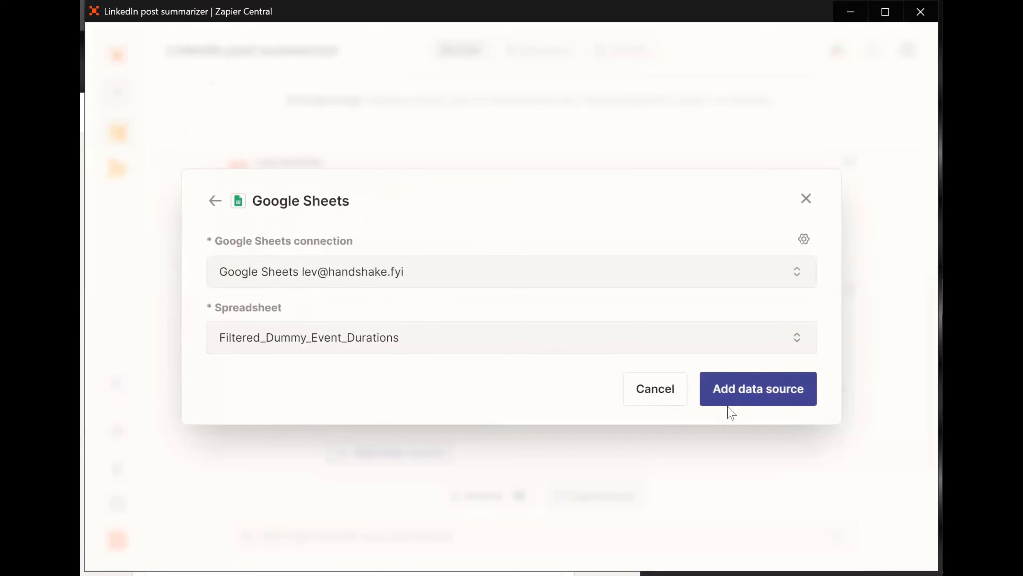
{"action": "left_click", "coordinate": [744, 397]}
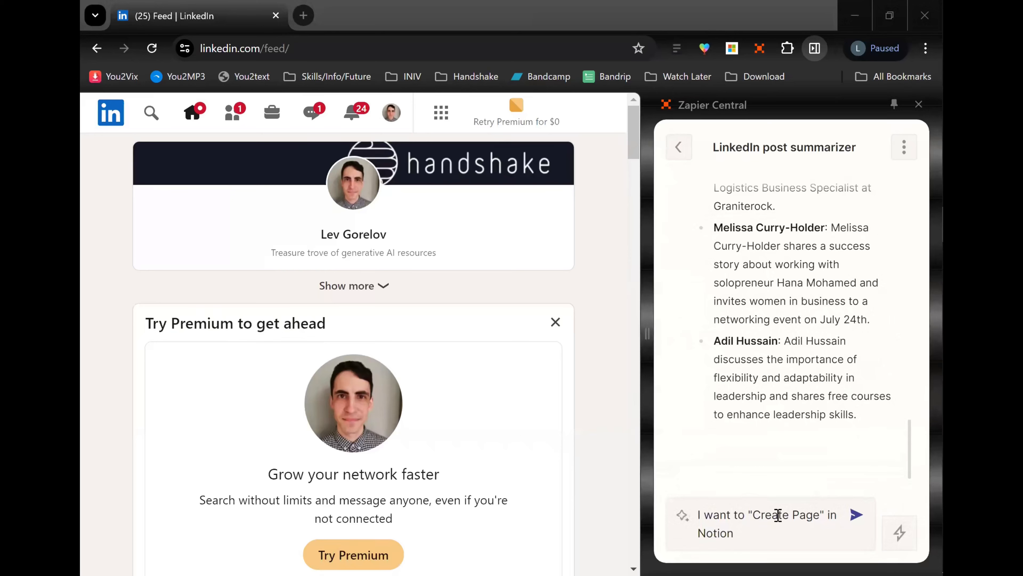
Ask the summarizer to create a Notion page with these summaries inside "Dummy material for in-class walkthrough", and open My personal AI assistant
{"action": "left_click", "coordinate": [765, 528]}
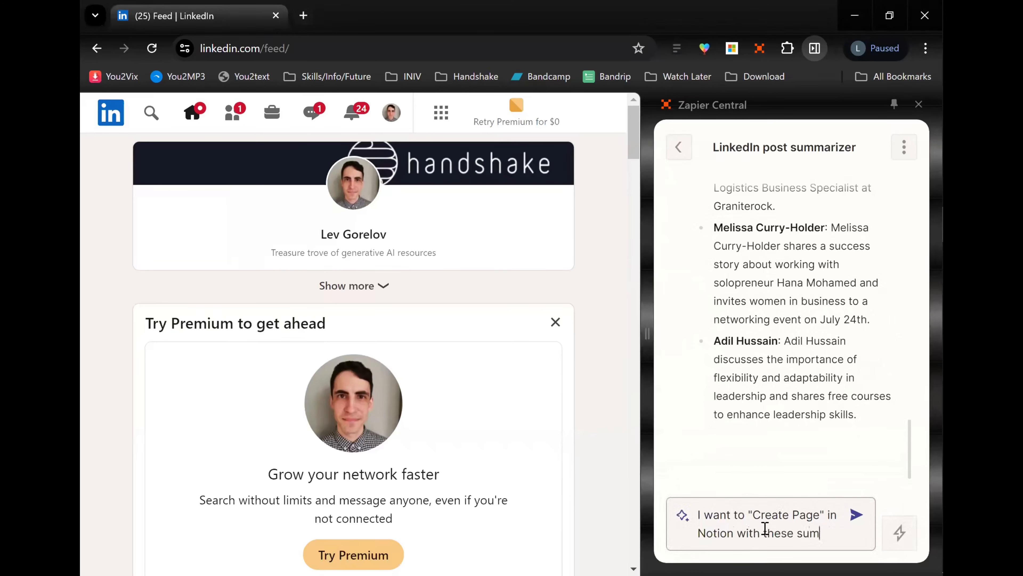
{"action": "type", "text": "maries"}
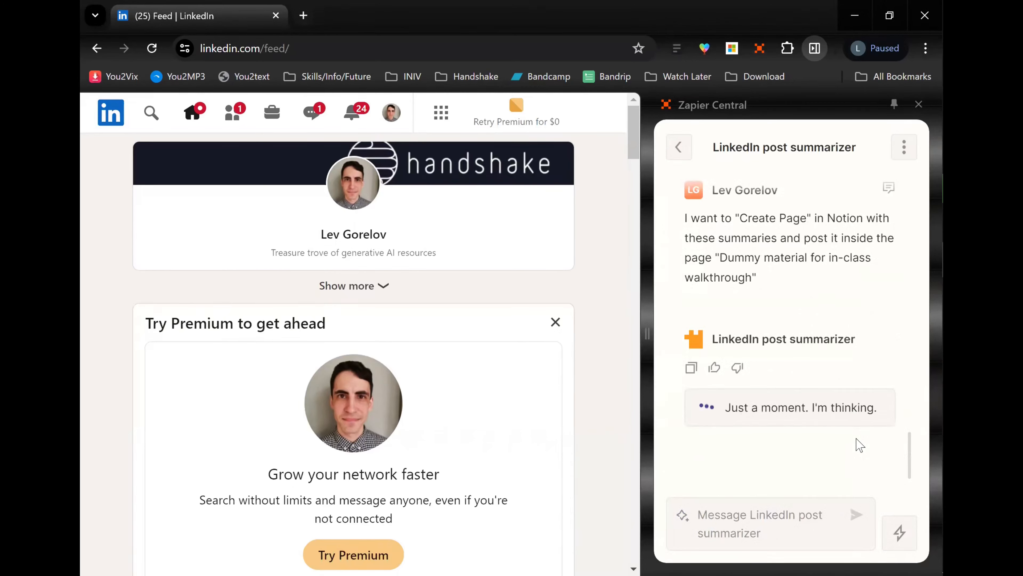
{"action": "left_click", "coordinate": [775, 283]}
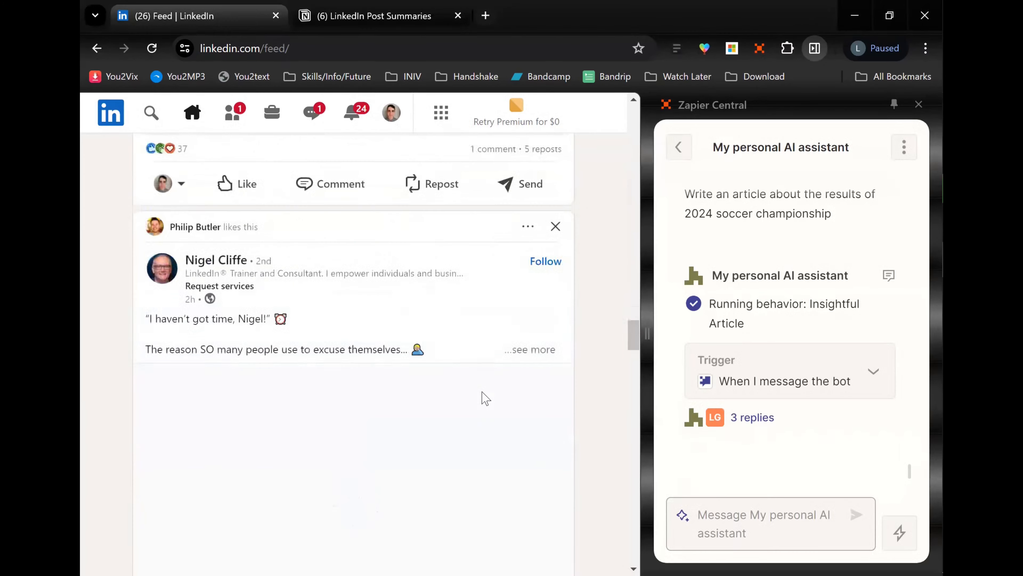
Search LinkedIn for the contact by name, look over their posts and open their full profile
{"action": "scroll", "coordinate": [484, 398], "scroll_direction": "up", "scroll_amount": 20}
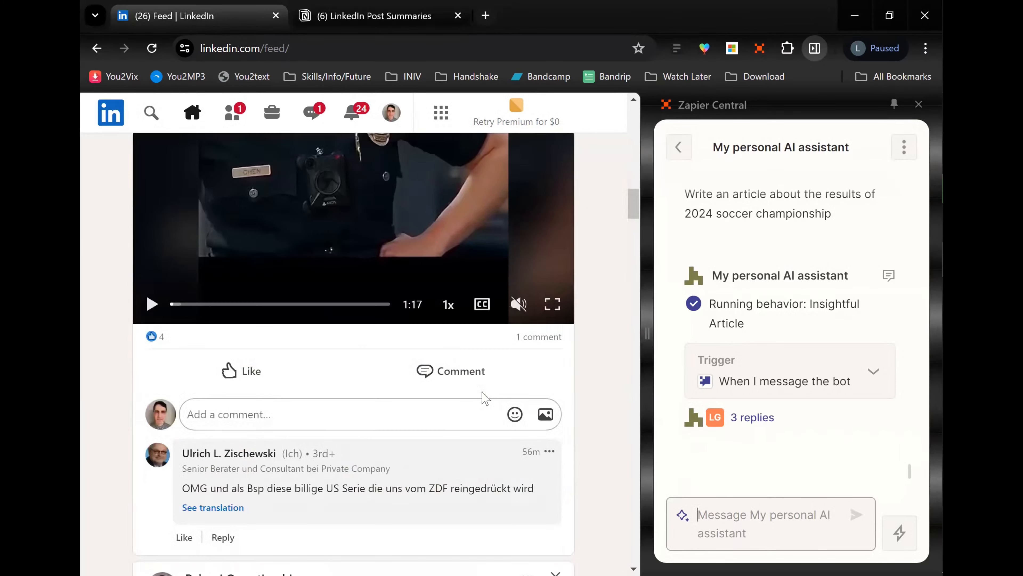
{"action": "type", "text": "/jeremy"}
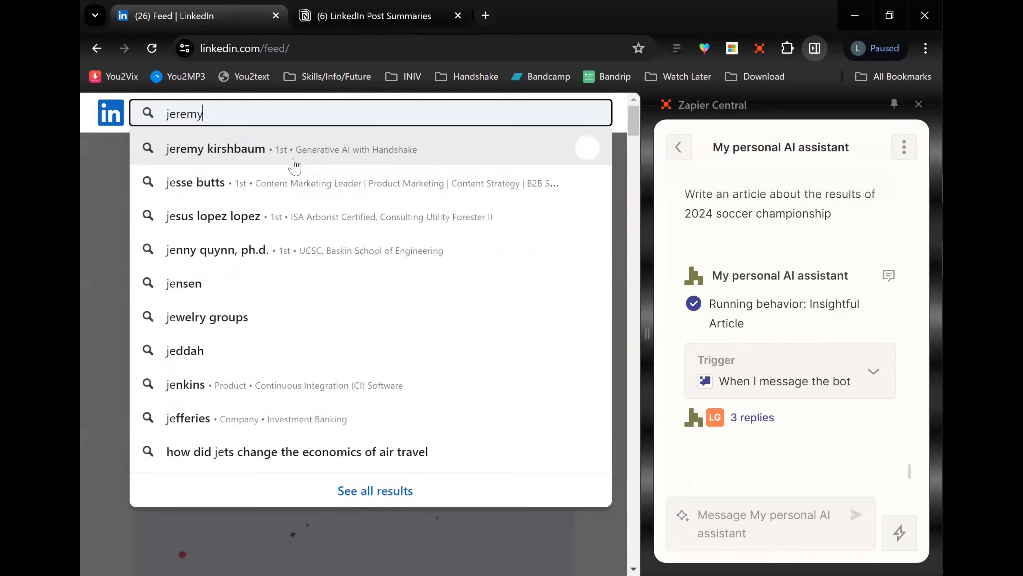
{"action": "left_click", "coordinate": [294, 164]}
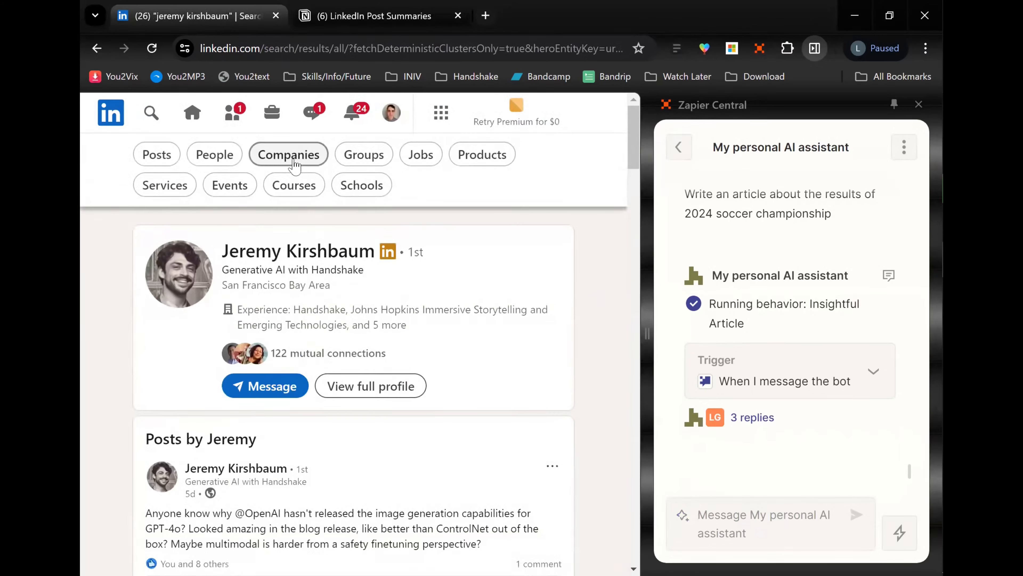
{"action": "scroll", "coordinate": [308, 238], "scroll_direction": "down", "scroll_amount": 5}
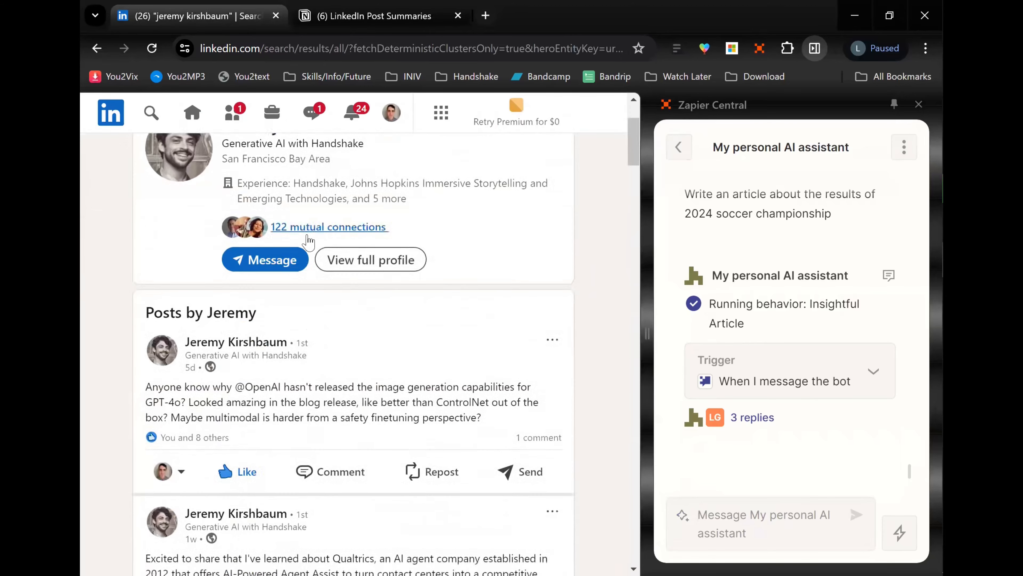
{"action": "scroll", "coordinate": [308, 239], "scroll_direction": "down", "scroll_amount": 2}
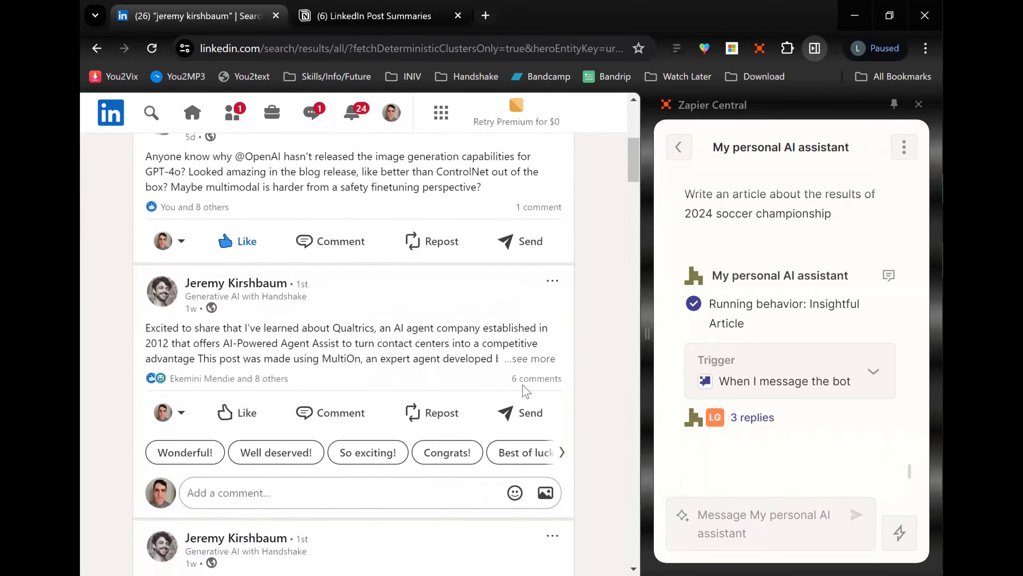
{"action": "scroll", "coordinate": [341, 279], "scroll_direction": "up", "scroll_amount": 5}
{"action": "left_click", "coordinate": [341, 283]}
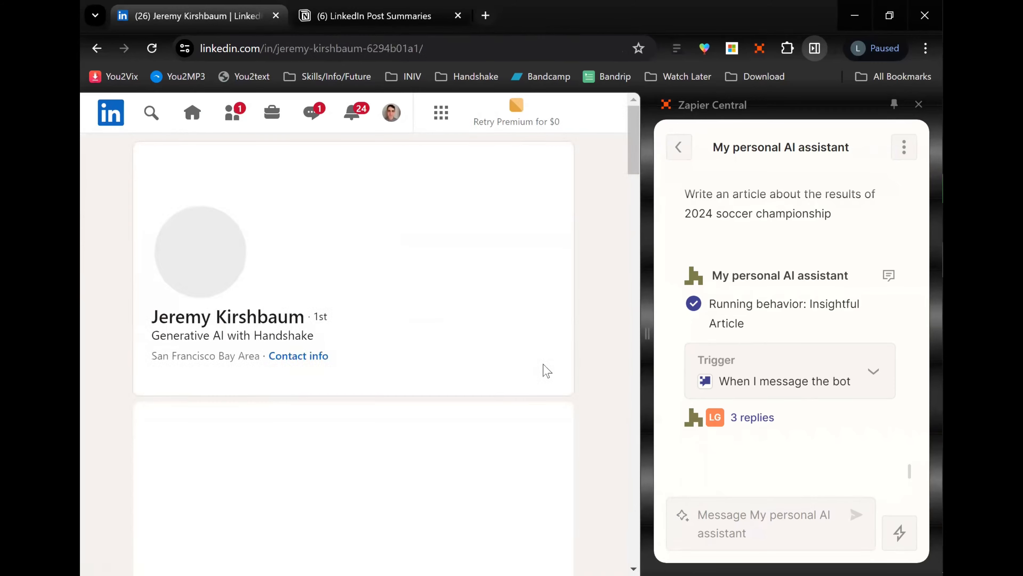
Open the article "Writing is dead; long live writing!" from the articles in the profile's activity
{"action": "scroll", "coordinate": [547, 370], "scroll_direction": "down", "scroll_amount": 10}
{"action": "left_click", "coordinate": [446, 203]}
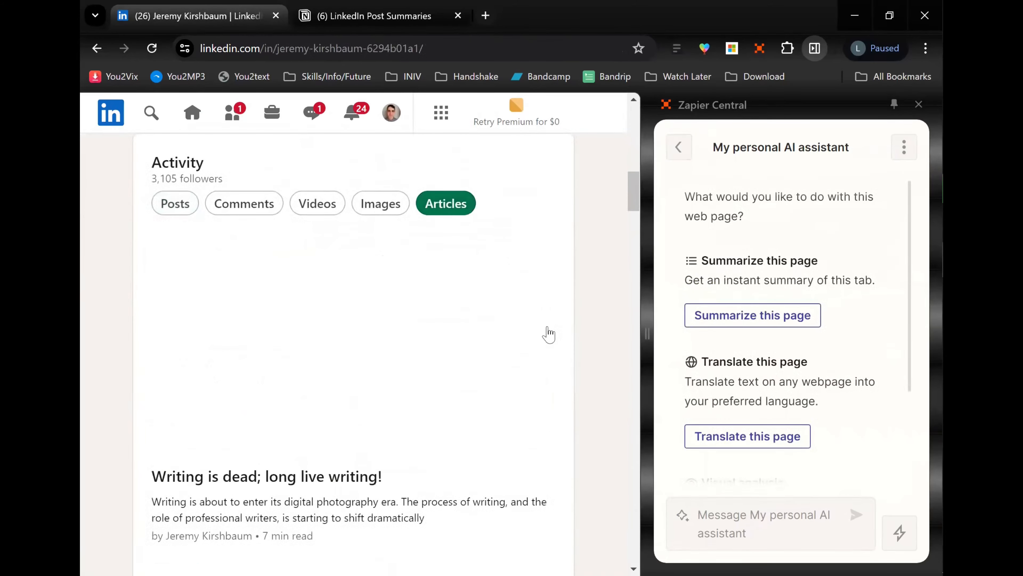
{"action": "scroll", "coordinate": [549, 333], "scroll_direction": "down", "scroll_amount": 2}
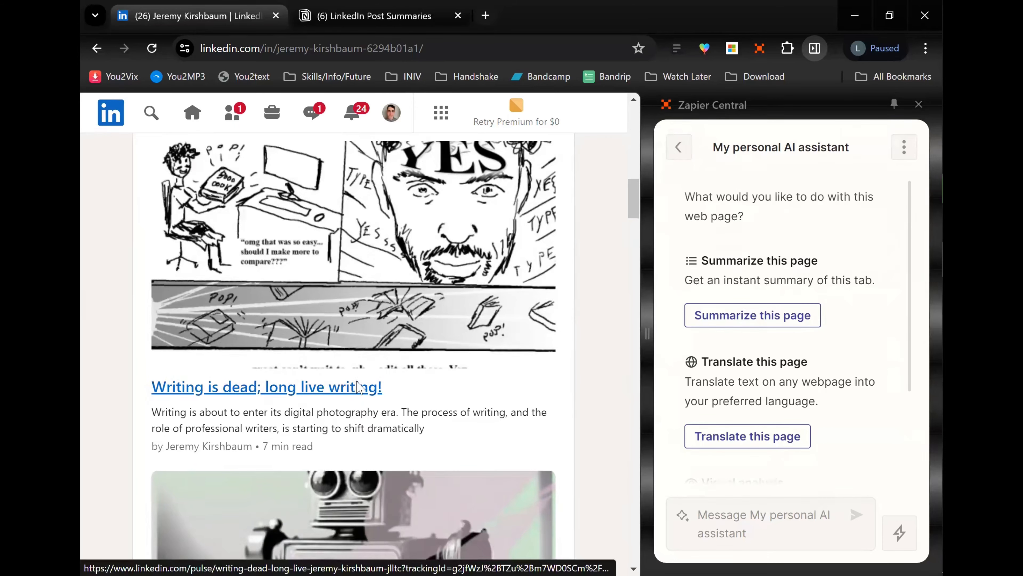
{"action": "left_click", "coordinate": [360, 387]}
{"action": "scroll", "coordinate": [789, 473], "scroll_direction": "down", "scroll_amount": 3}
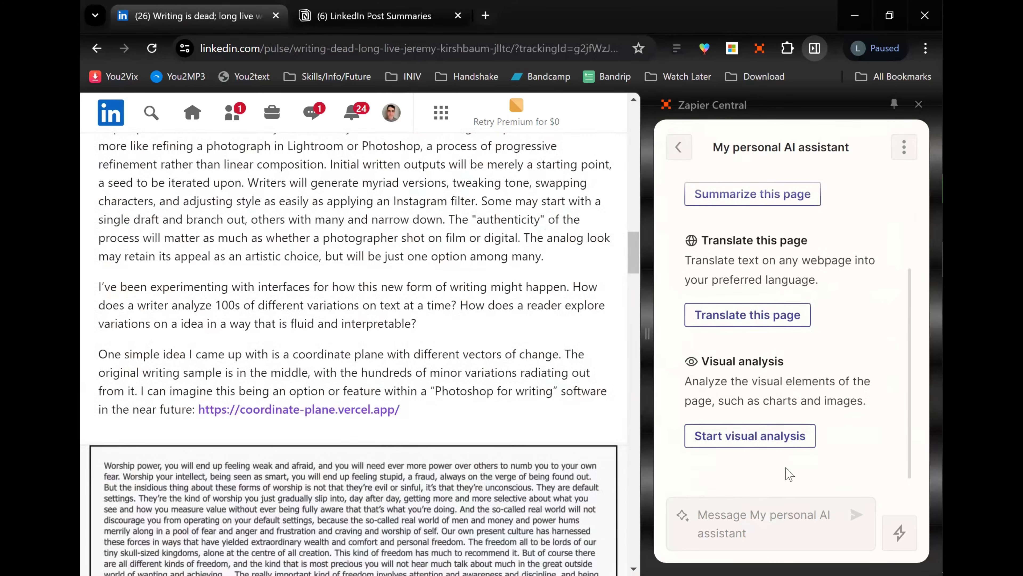
Send My personal AI assistant an "Add task" message about editing this LinkedIn article for re-publishing, and open the created Notion task
{"action": "type", "text": "Add task: Copy th"}
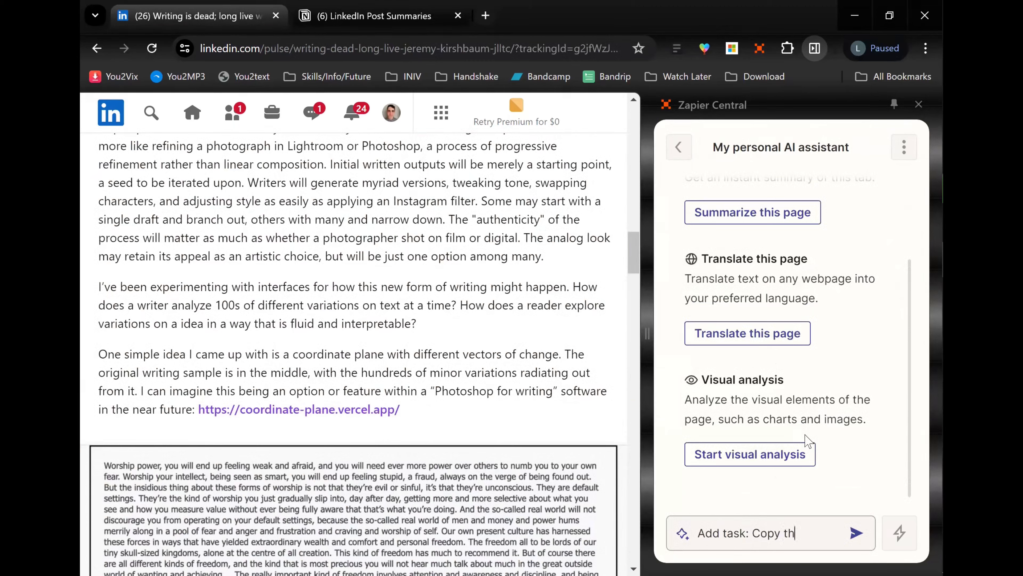
{"action": "key", "text": "Return"}
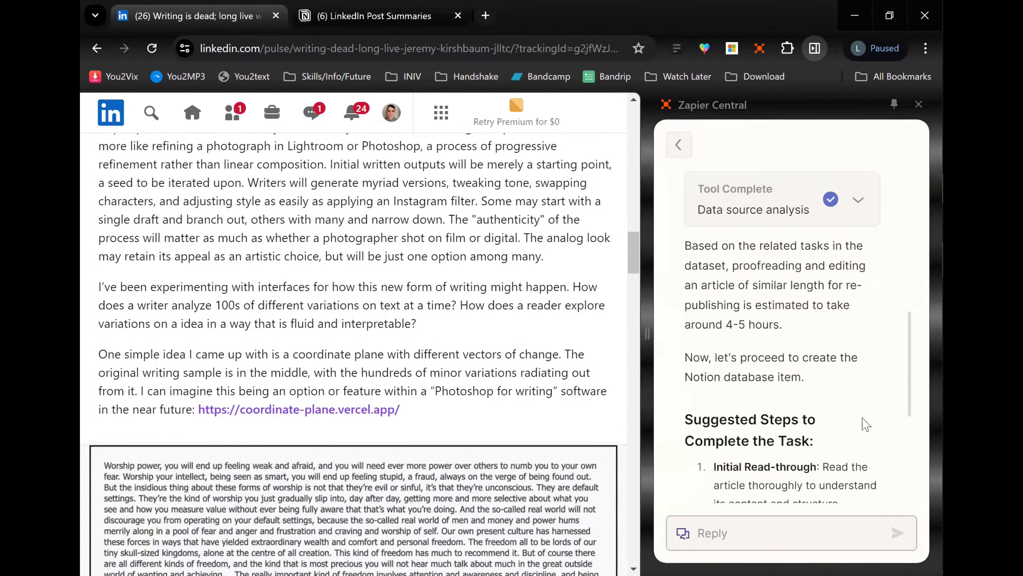
{"action": "scroll", "coordinate": [866, 425], "scroll_direction": "down", "scroll_amount": 3}
{"action": "scroll", "coordinate": [530, 273], "scroll_direction": "down", "scroll_amount": 3}
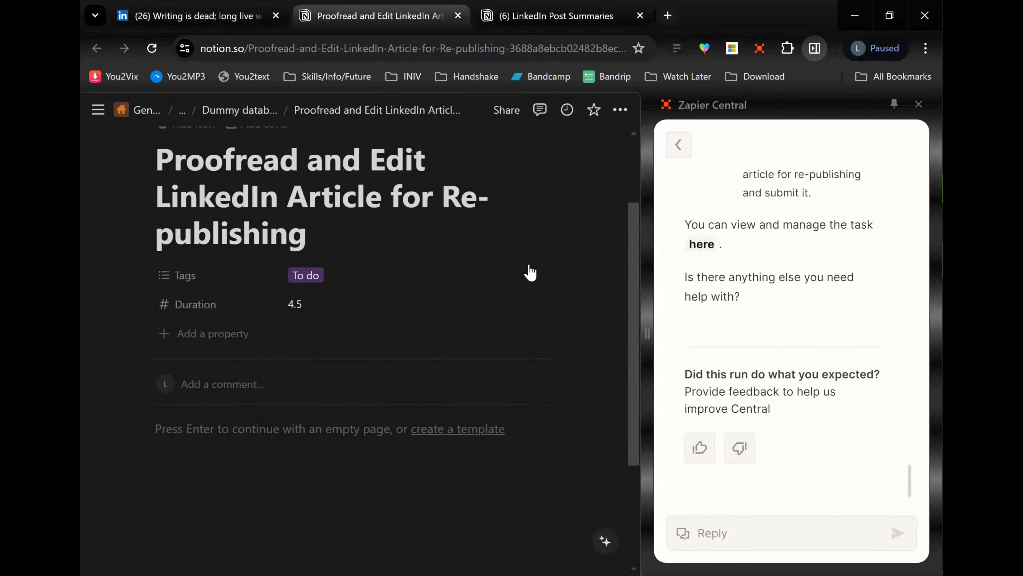
Check the Notion task's properties and page content against the details in the assistant's reply
{"action": "scroll", "coordinate": [531, 273], "scroll_direction": "down", "scroll_amount": 3}
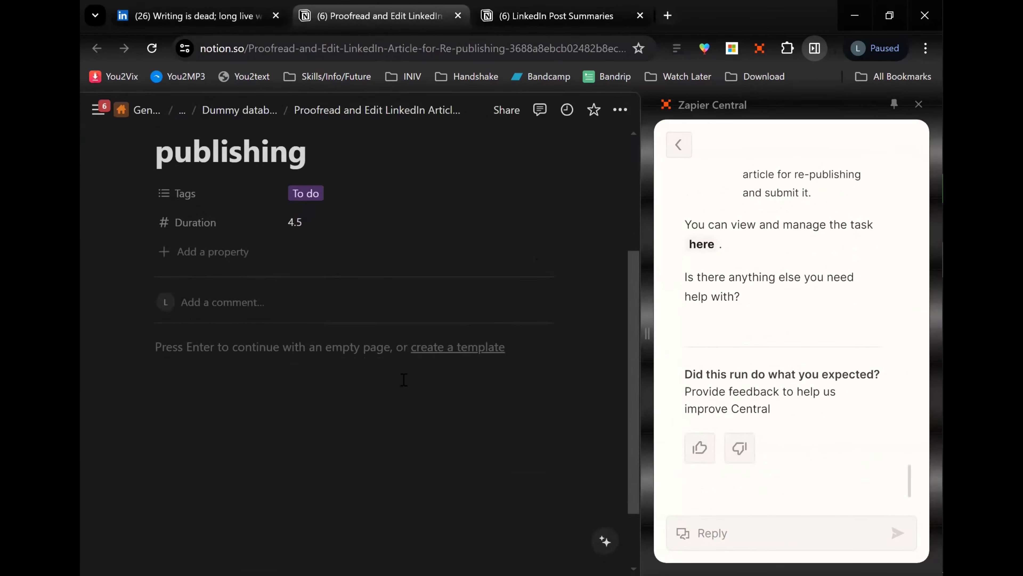
{"action": "scroll", "coordinate": [404, 379], "scroll_direction": "down", "scroll_amount": 1}
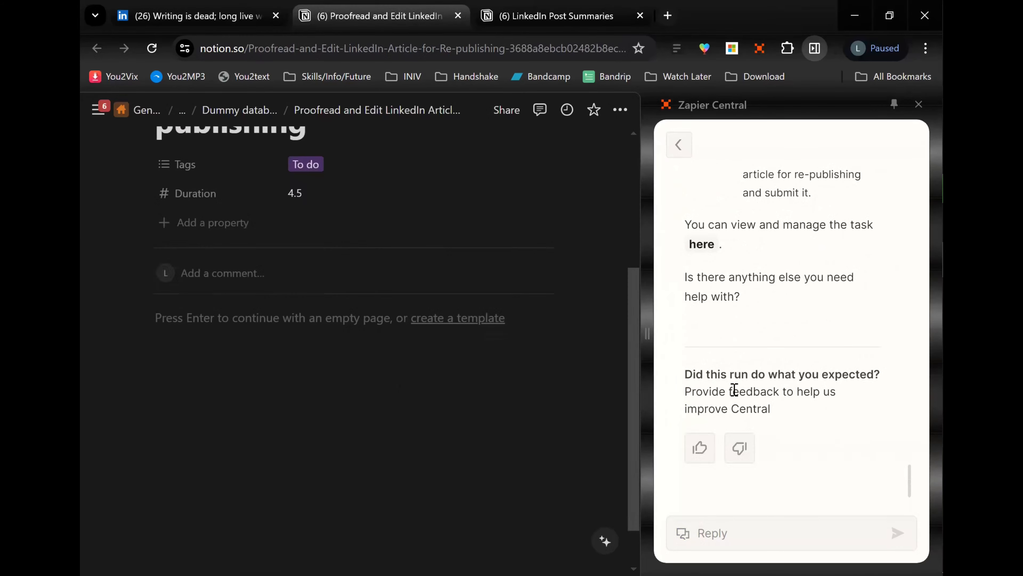
{"action": "scroll", "coordinate": [734, 389], "scroll_direction": "up", "scroll_amount": 15}
{"action": "scroll", "coordinate": [735, 389], "scroll_direction": "up", "scroll_amount": 1}
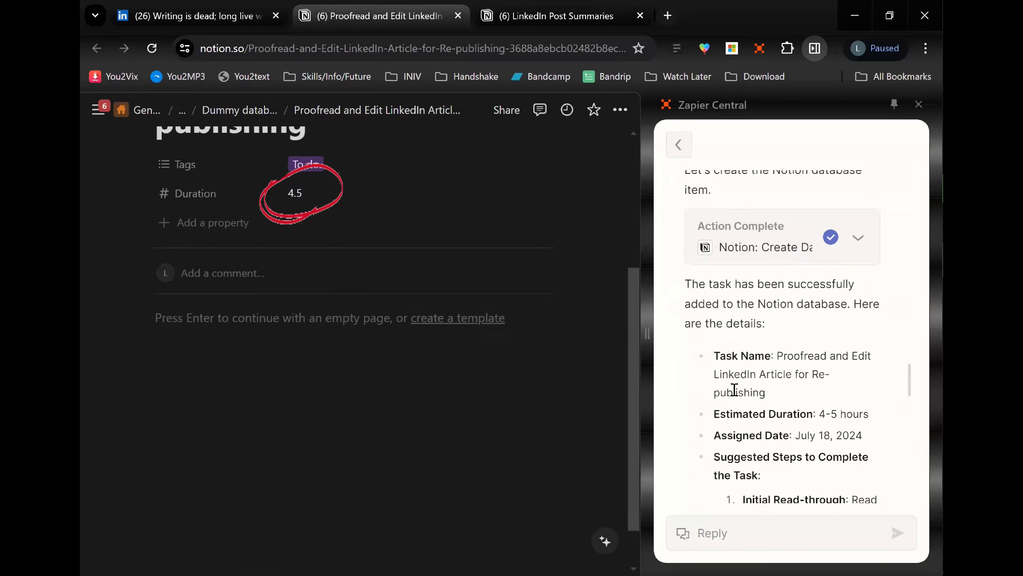
Reply to the assistant from the article page, stating "You did not add the original article from the LinkedIn page"
{"action": "scroll", "coordinate": [734, 390], "scroll_direction": "down", "scroll_amount": 15}
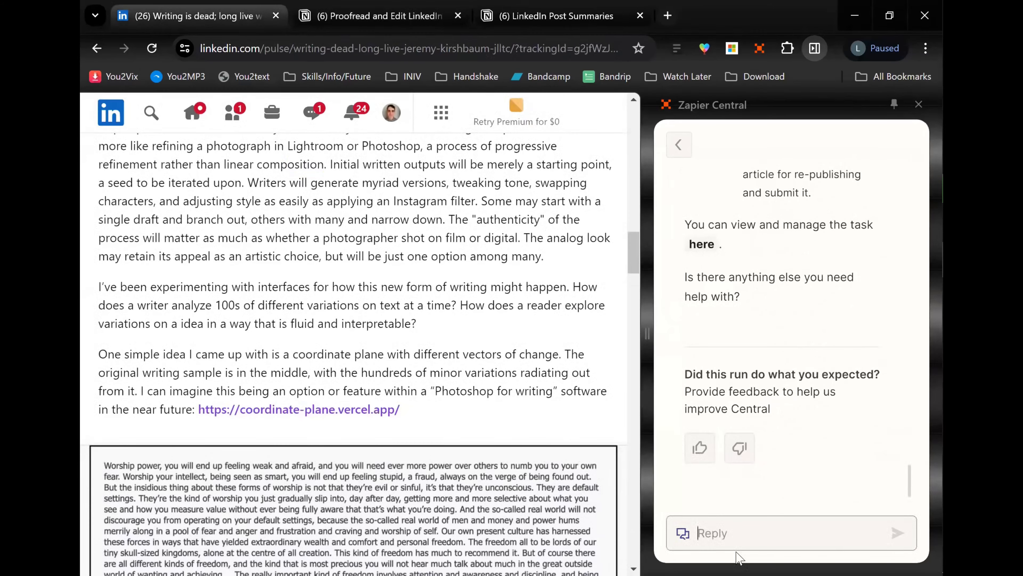
{"action": "type", "text": "You did not add the origina"}
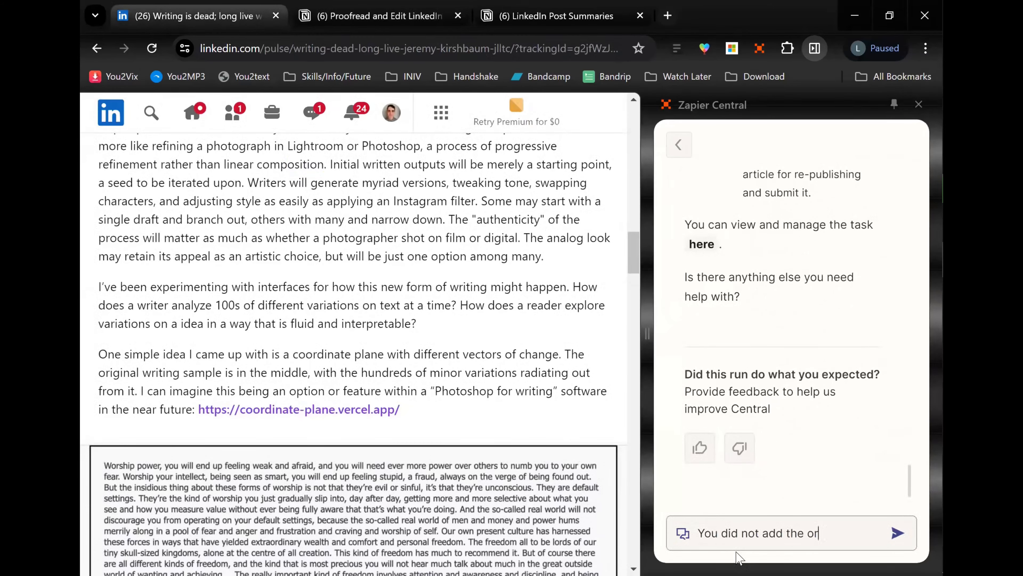
{"action": "type", "text": "l article from the LinkedIn page"}
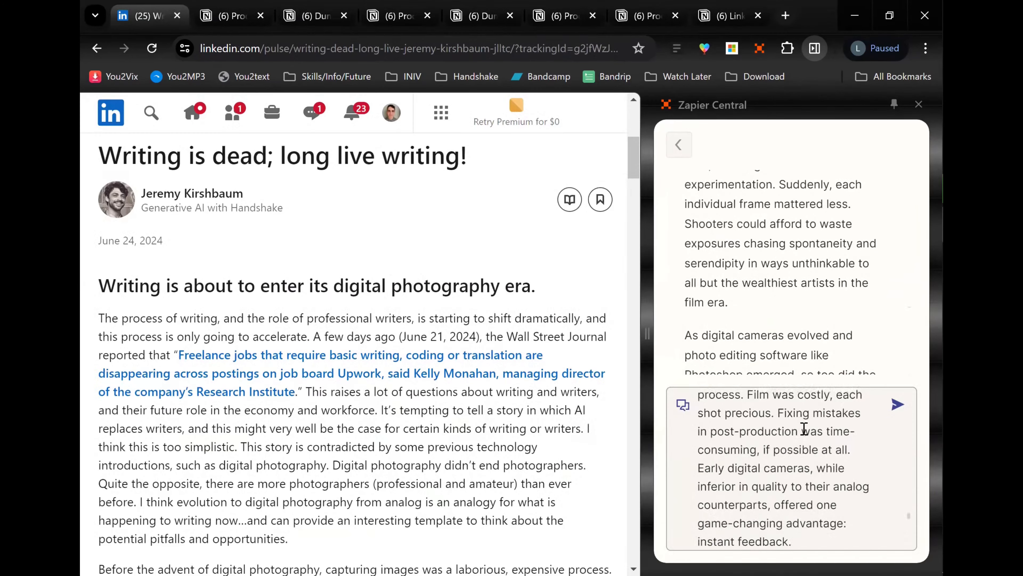
Insert a line break under the "# Content:" heading in the drafted reply containing the article text
{"action": "scroll", "coordinate": [804, 427], "scroll_direction": "up", "scroll_amount": 10}
{"action": "scroll", "coordinate": [804, 428], "scroll_direction": "up", "scroll_amount": 5}
{"action": "left_click", "coordinate": [780, 448]}
{"action": "key", "text": "Return"}
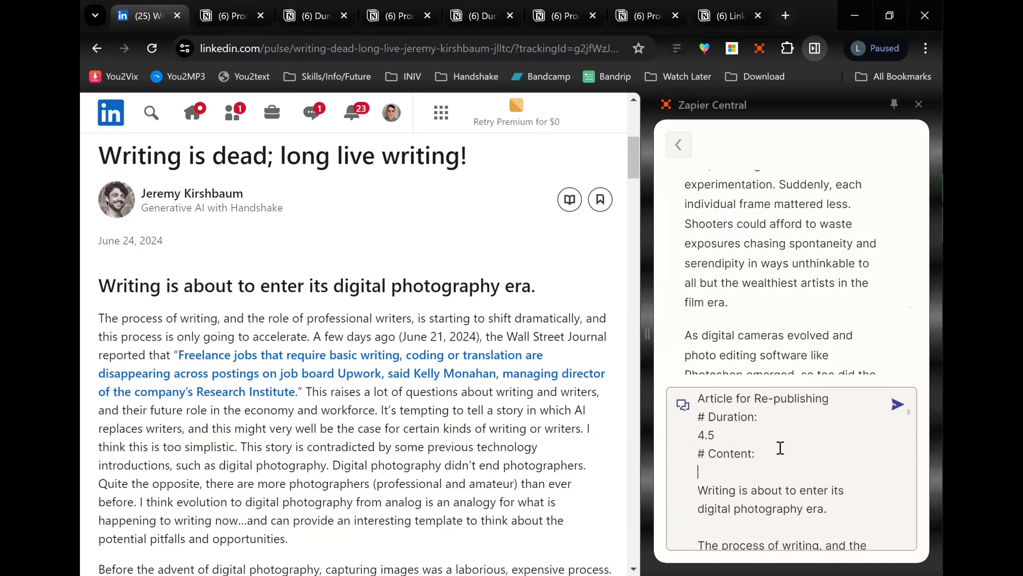
{"action": "scroll", "coordinate": [784, 177], "scroll_direction": "up", "scroll_amount": 10}
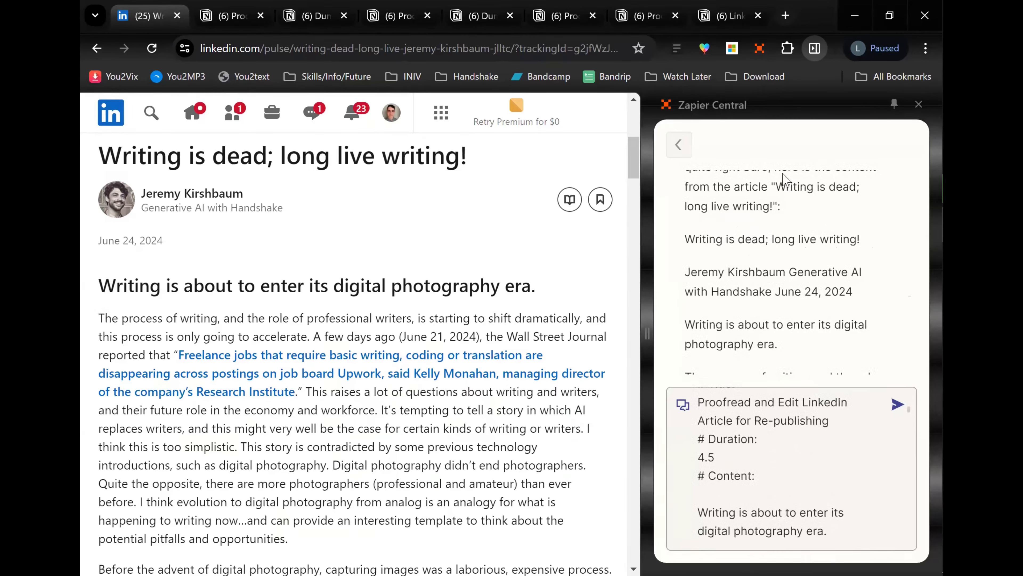
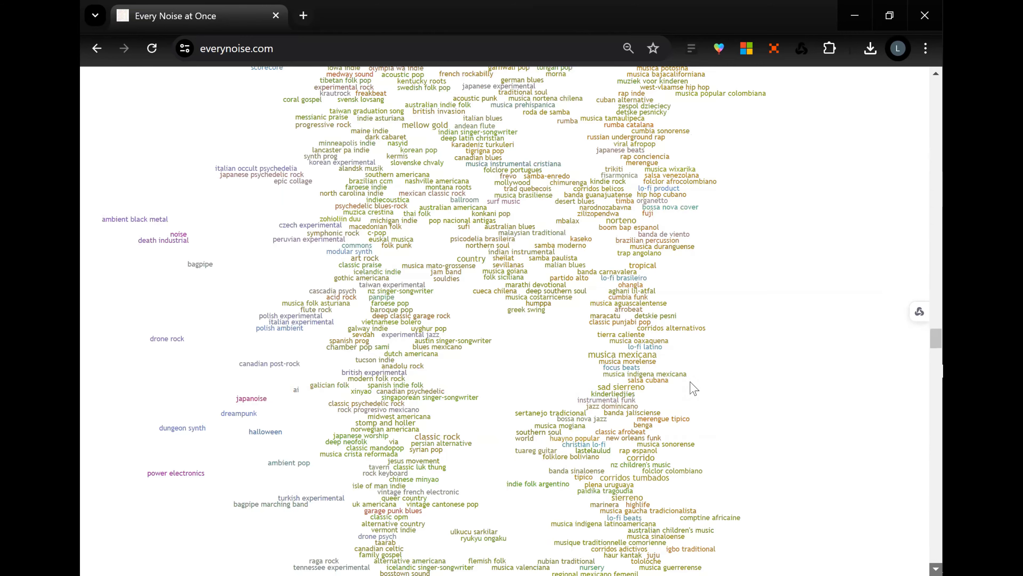
Browse the genre map on Every Noise at Once, moving the MultiOn agent window aside
{"action": "scroll", "coordinate": [707, 325], "scroll_direction": "down", "scroll_amount": 7}
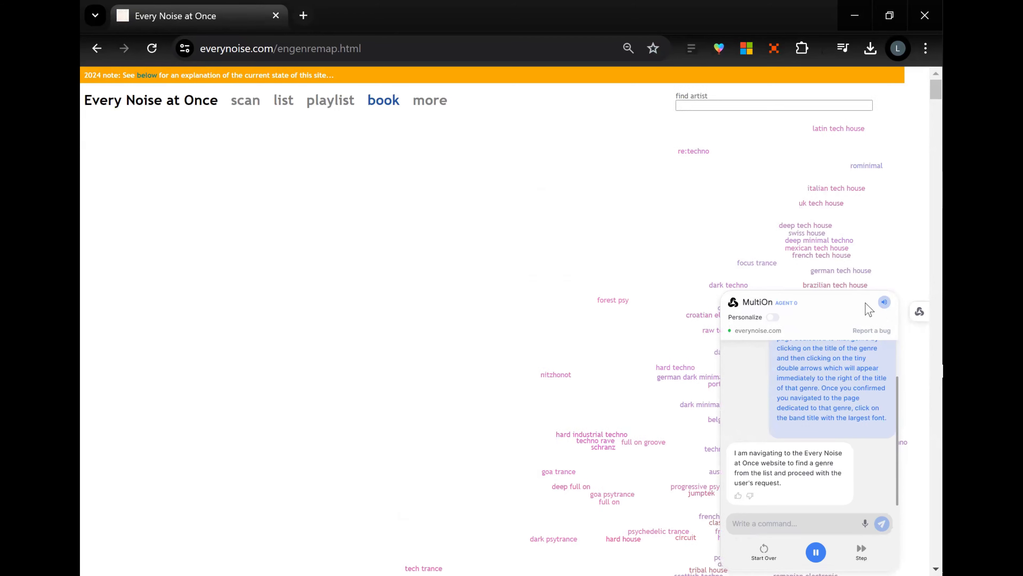
{"action": "left_click_drag", "start_coordinate": [867, 304], "coordinate": [399, 331]}
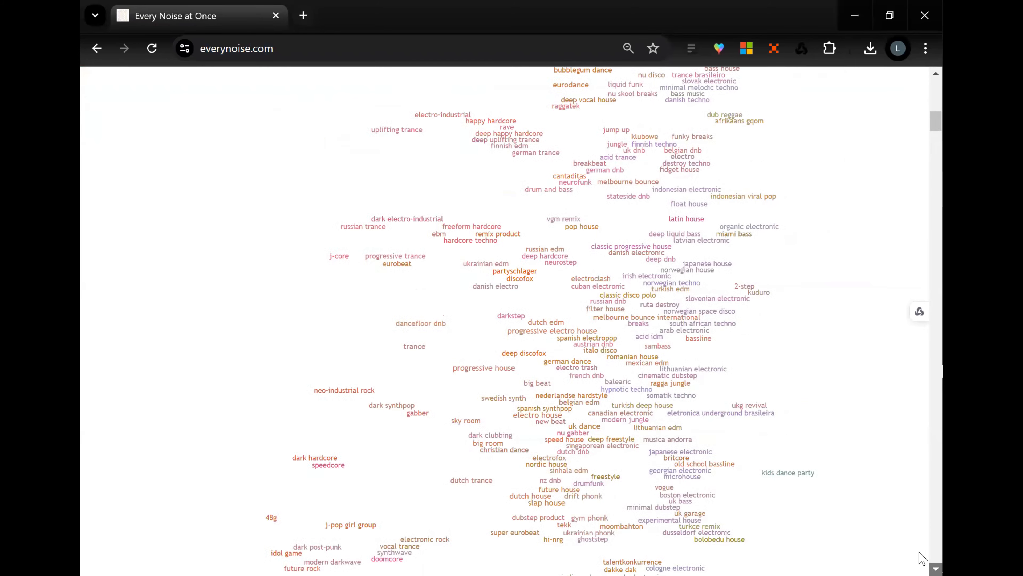
{"action": "scroll", "coordinate": [922, 558], "scroll_direction": "down", "scroll_amount": 20}
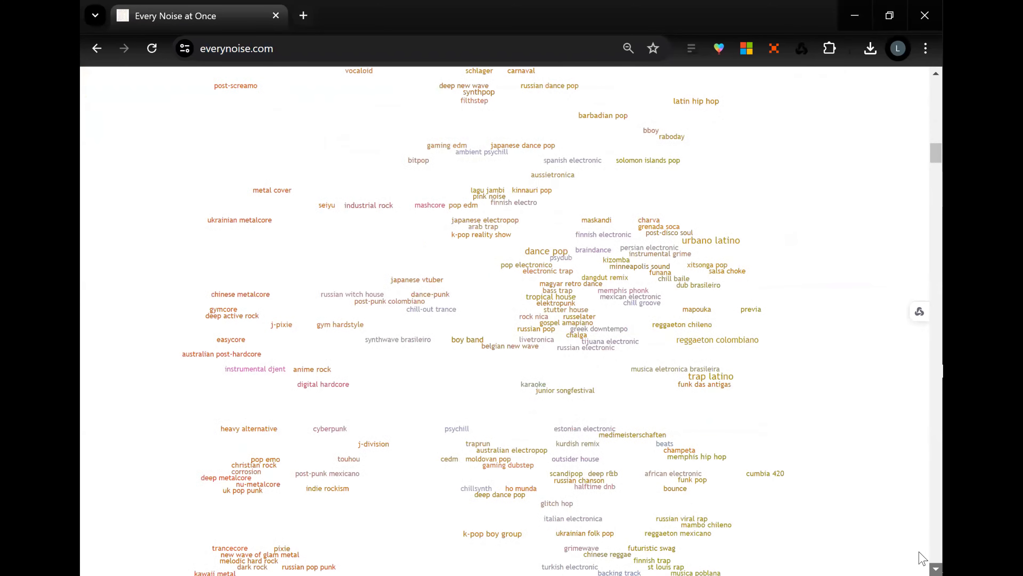
{"action": "scroll", "coordinate": [923, 558], "scroll_direction": "down", "scroll_amount": 15}
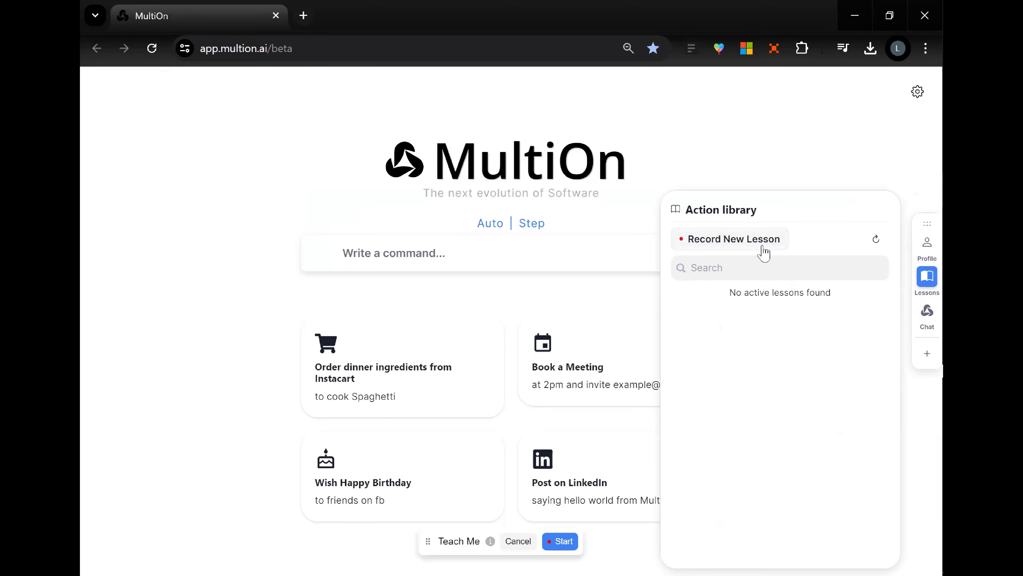
Set up a new lesson recording from MultiOn's action library
{"action": "left_click", "coordinate": [763, 247]}
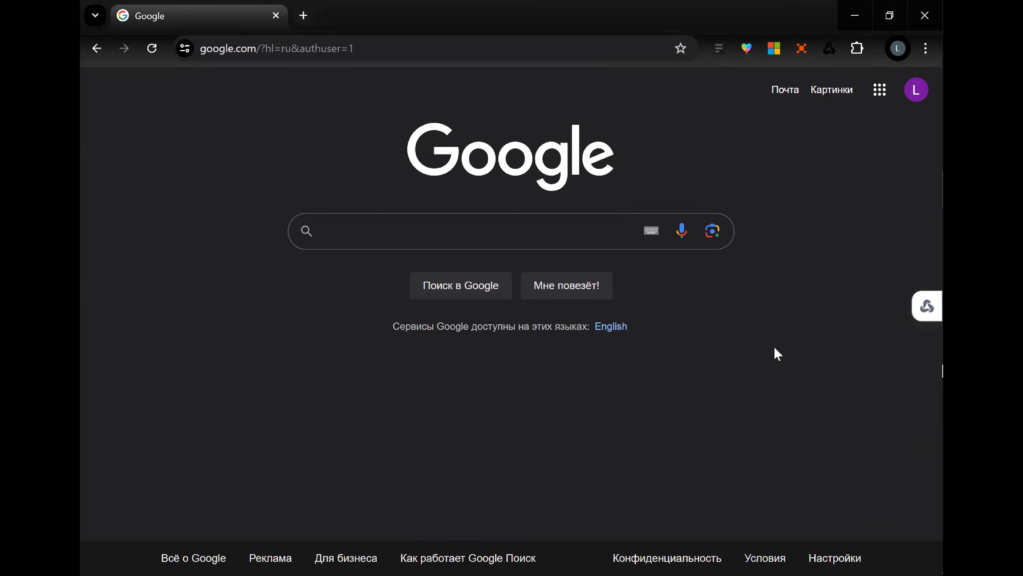